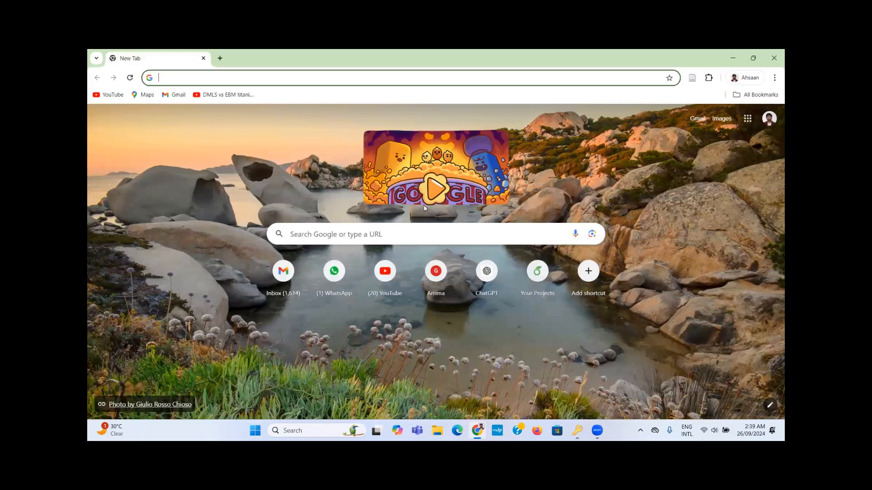
# Step: Search Google for 'everything rf patch antenna calculator' and open the everythingRF Microstrip Patch Antenna Calculator page
pyautogui.write('everything rf patch antenna calculator')
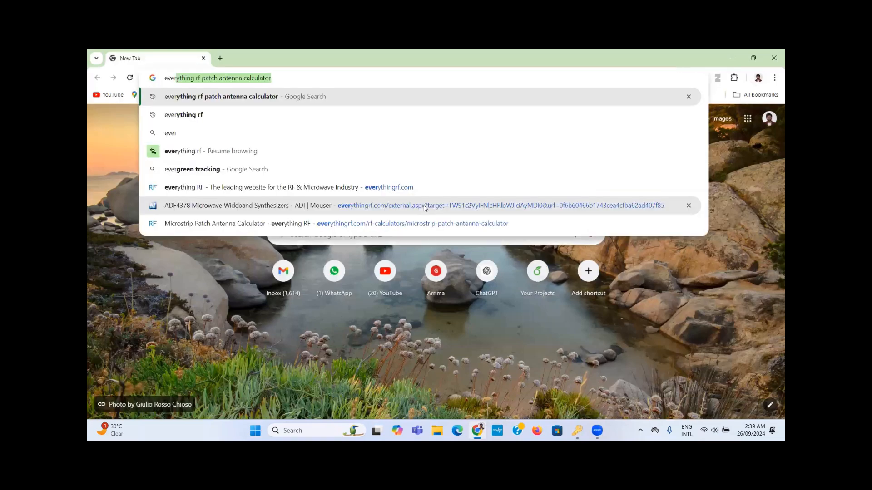
pyautogui.press('Return')
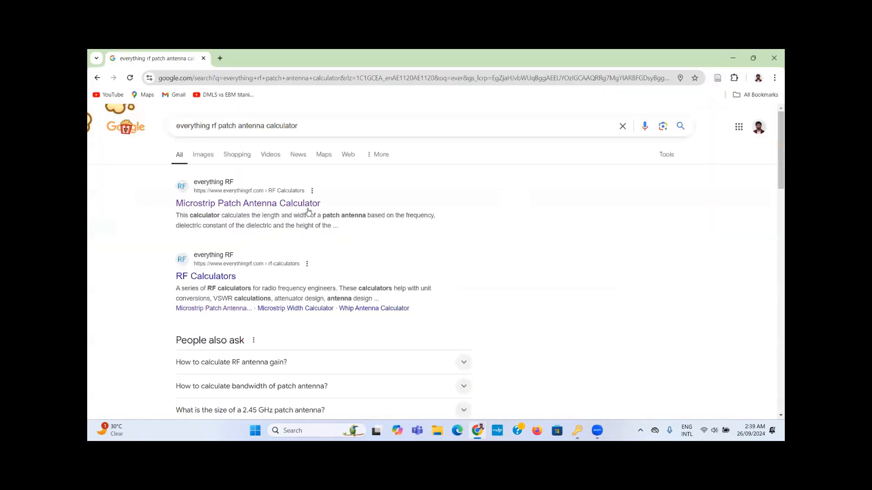
pyautogui.click(306, 210)
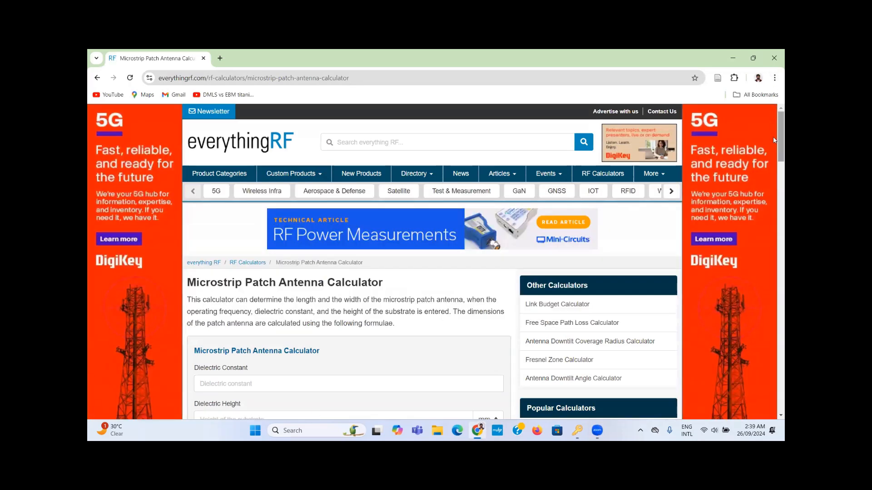
# Step: Enter dielectric constant 2.2, dielectric height 1 mm and frequency 25 GHz, then calculate
pyautogui.scroll(-3, 775, 159)
pyautogui.click(284, 270)
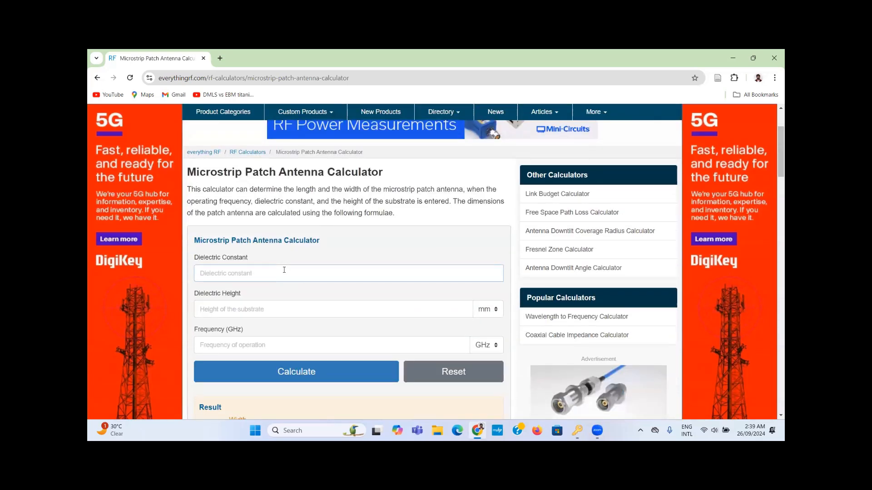
pyautogui.write('2.2')
pyautogui.click(230, 305)
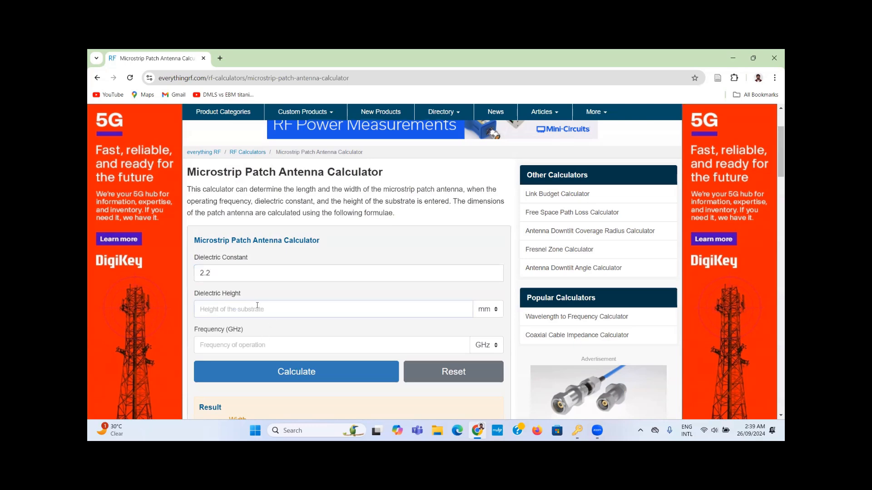
pyautogui.write('1')
pyautogui.click(252, 344)
pyautogui.write('25')
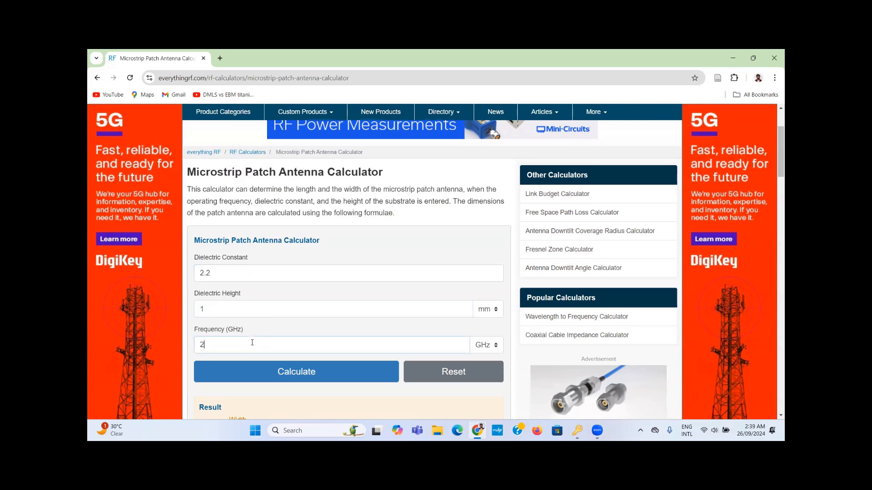
pyautogui.click(357, 374)
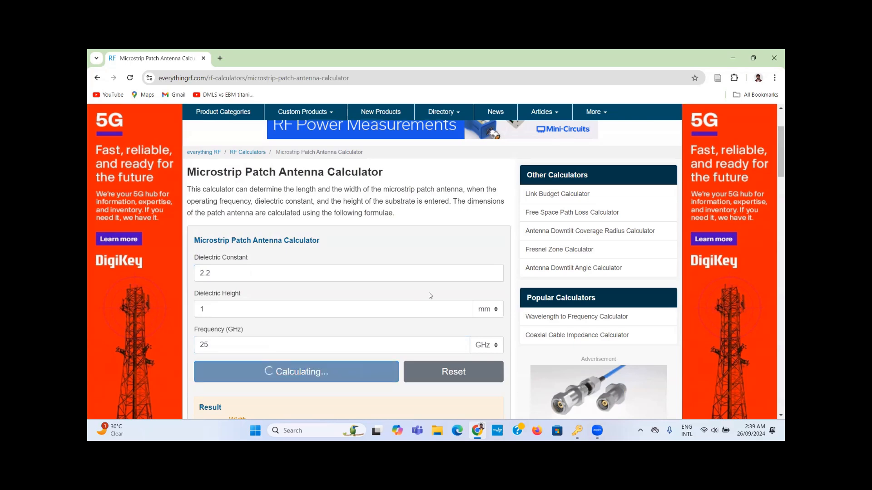
# Step: Read the result: a patch 4.74342 mm wide and 3.33653 mm long
pyautogui.scroll(-5, 429, 292)
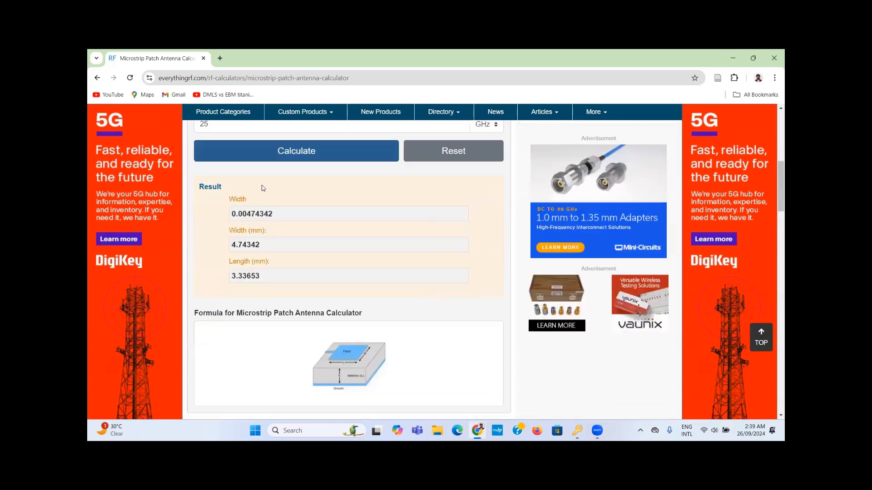
pyautogui.moveTo(268, 230); pyautogui.dragTo(275, 264)
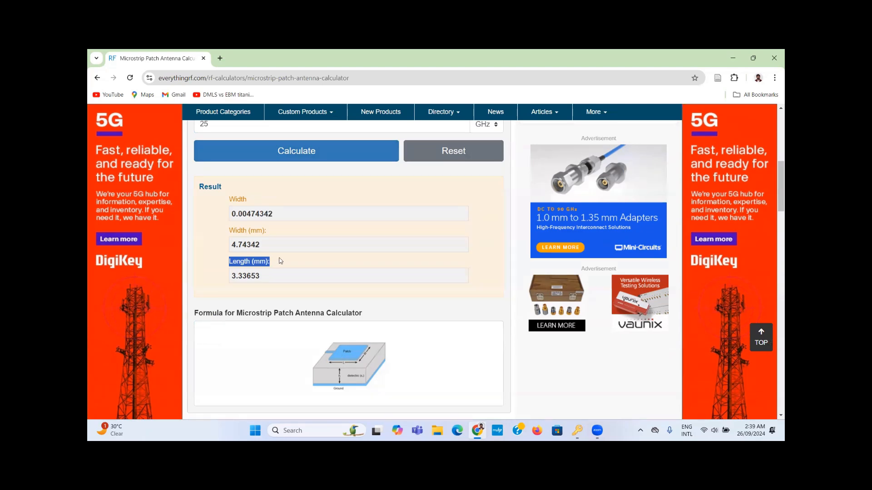
pyautogui.click(280, 261)
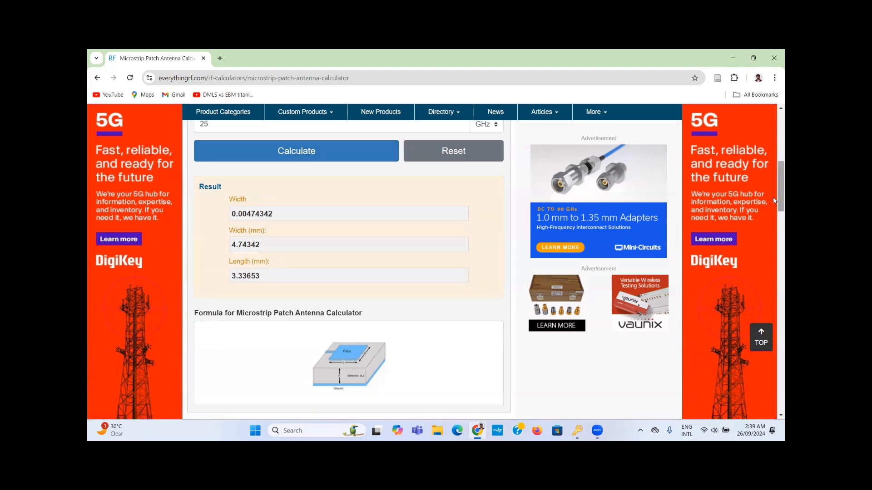
pyautogui.moveTo(774, 200)
pyautogui.mouseDown()
pyautogui.moveTo(774, 154)
pyautogui.moveTo(774, 196)
pyautogui.moveTo(775, 185)
pyautogui.mouseUp()
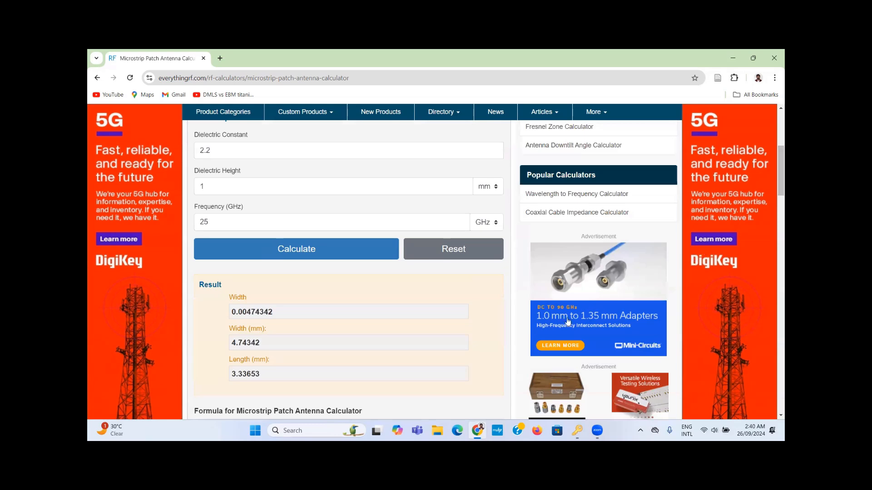
pyautogui.press('super+s')
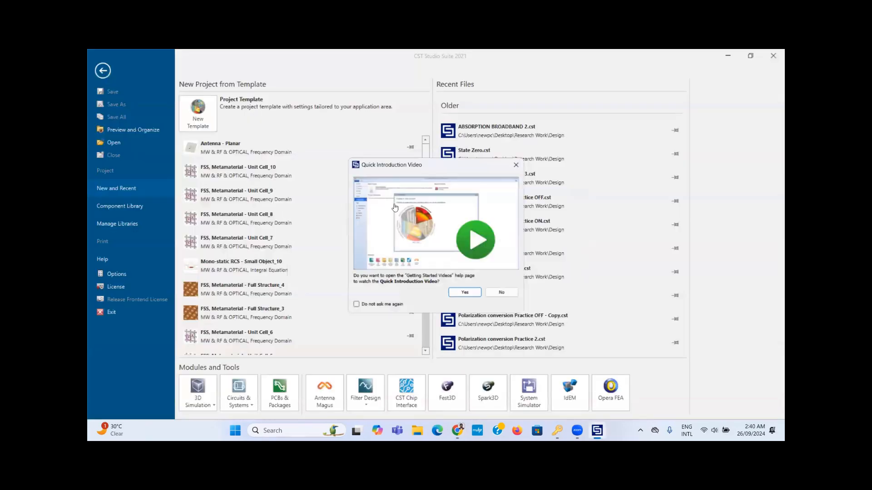
# Step: Start a new Antennas template using the Planar (Patch, Slot, etc.) workflow and Frequency Domain solver
pyautogui.click(465, 292)
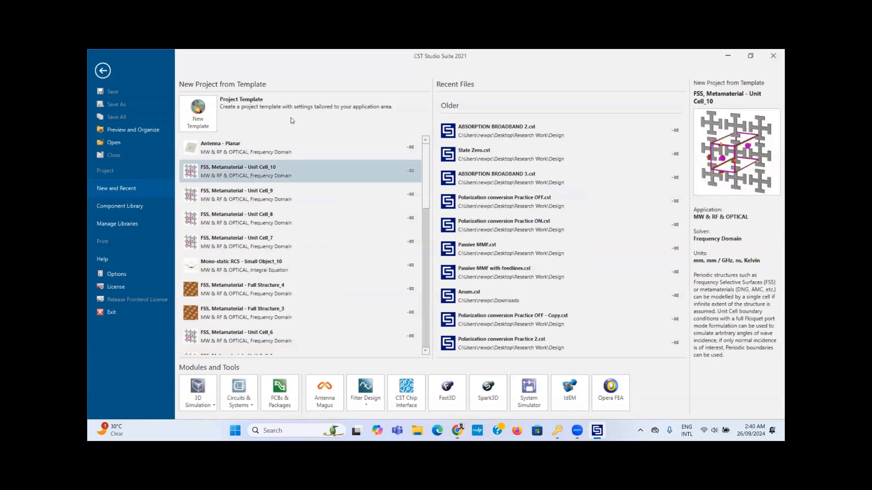
pyautogui.click(198, 110)
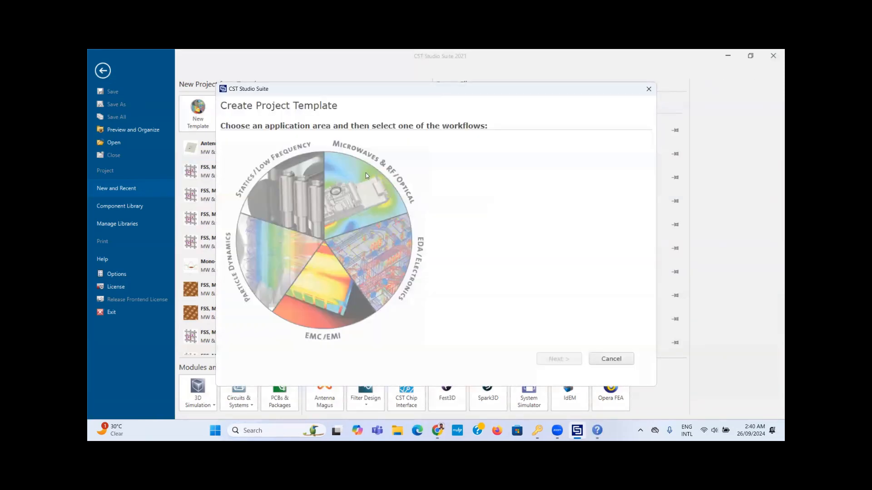
pyautogui.click(473, 157)
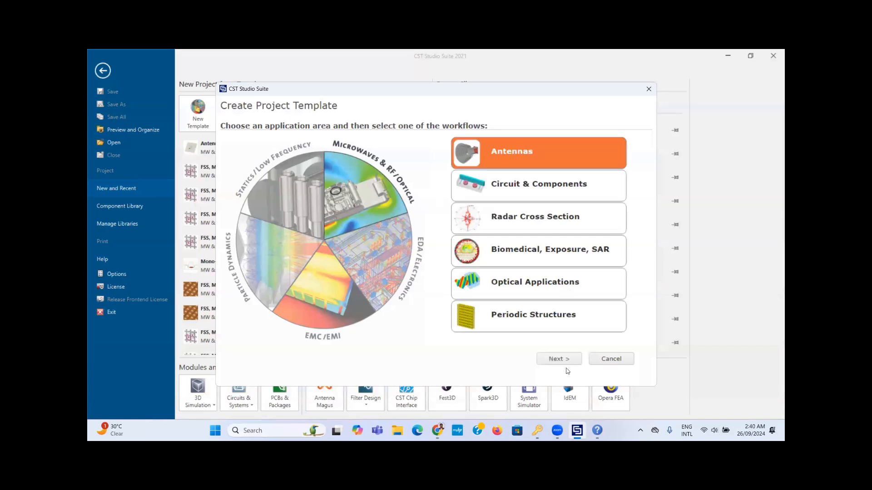
pyautogui.click(562, 360)
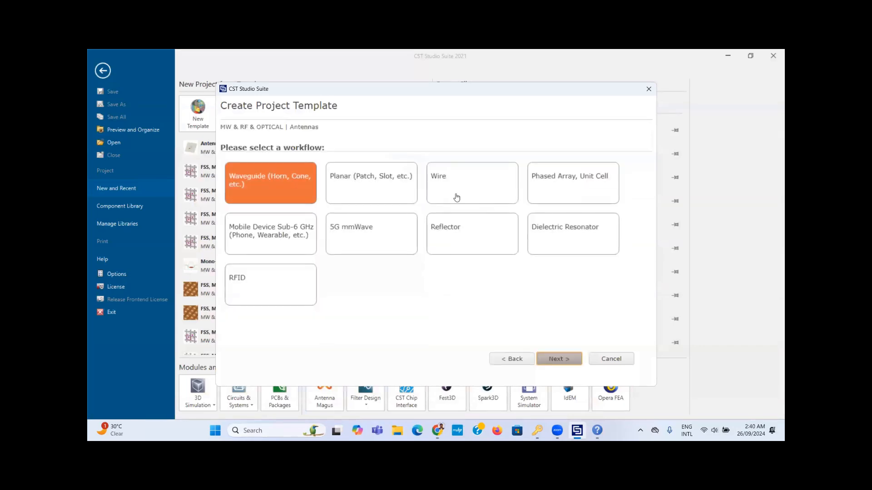
pyautogui.click(367, 189)
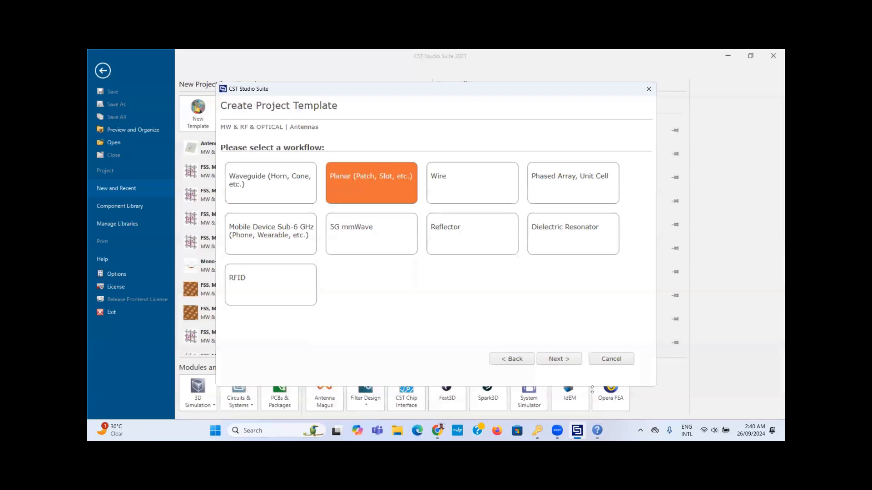
pyautogui.click(559, 359)
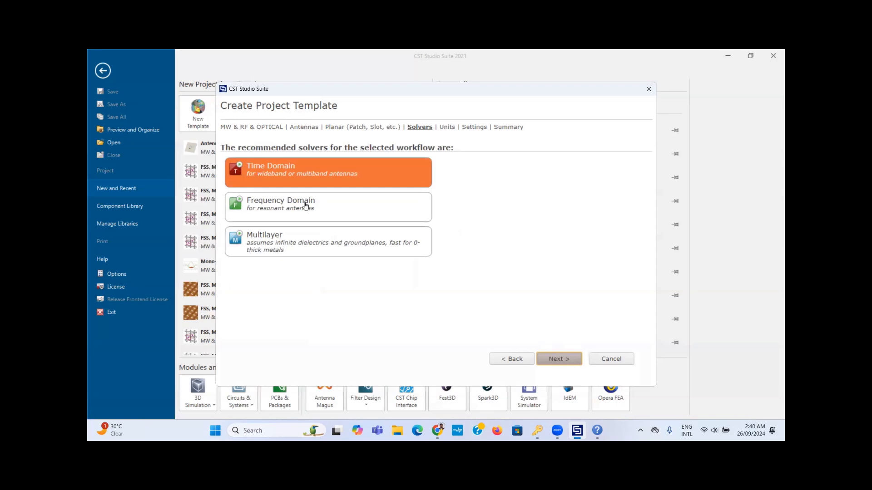
pyautogui.click(306, 204)
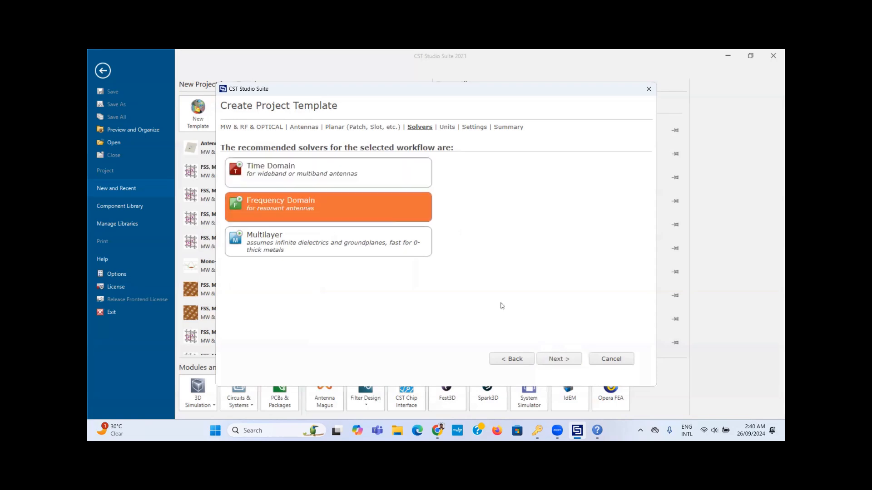
pyautogui.click(559, 359)
pyautogui.click(559, 359)
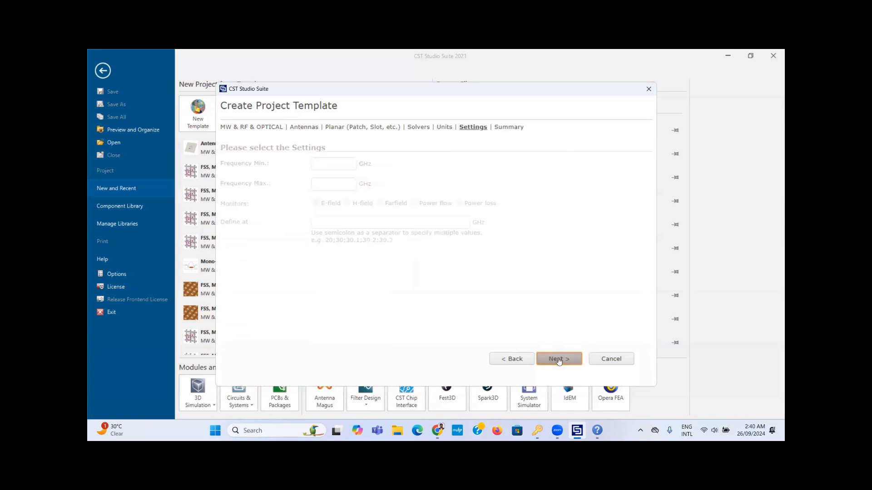
# Step: Set the frequency range to 15–35 GHz and finish creating the project
pyautogui.click(336, 166)
pyautogui.write('15')
pyautogui.click(335, 184)
pyautogui.write('35')
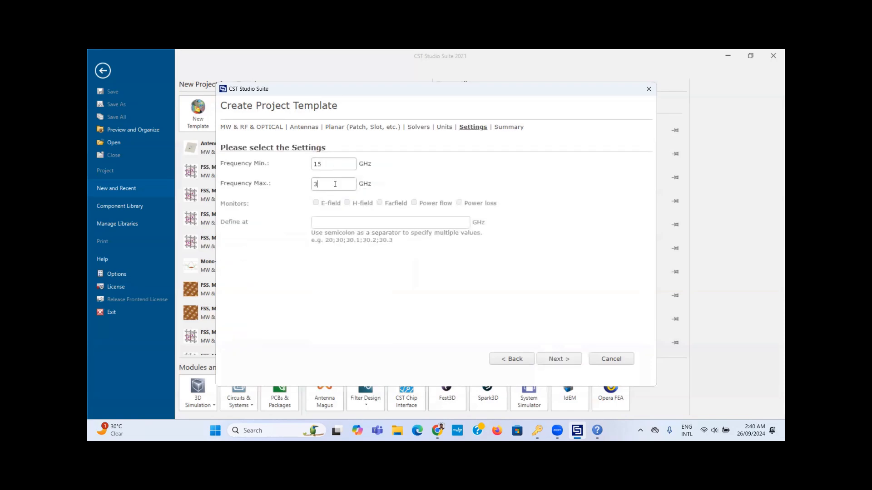
pyautogui.click(550, 359)
pyautogui.click(572, 360)
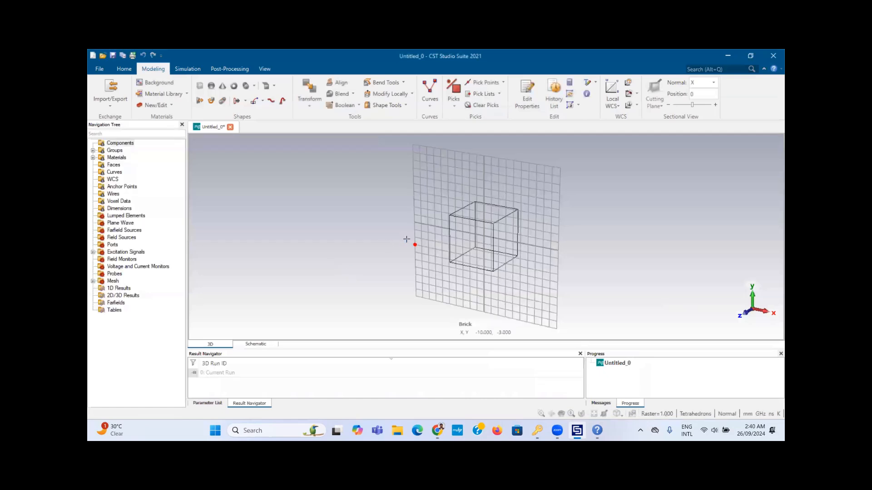
# Step: Open coordinate entry for brick solid1, then bring up Chrome's calculator results
pyautogui.press('Escape')
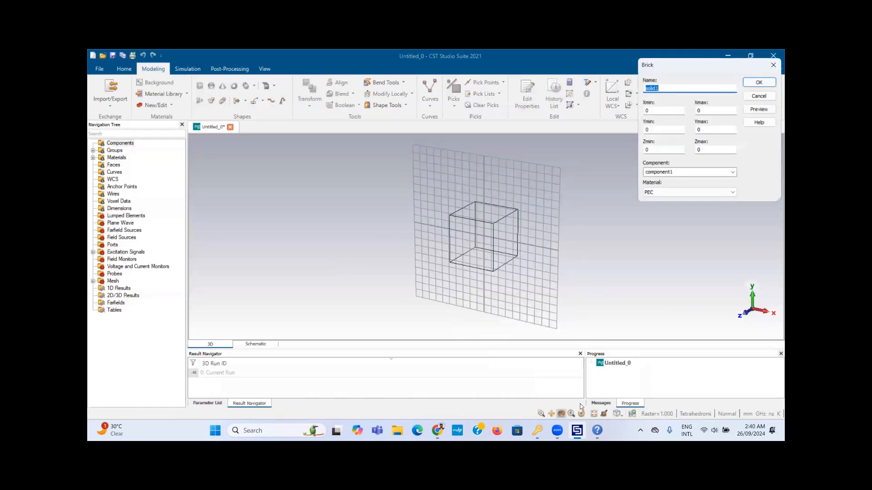
pyautogui.moveTo(437, 430)
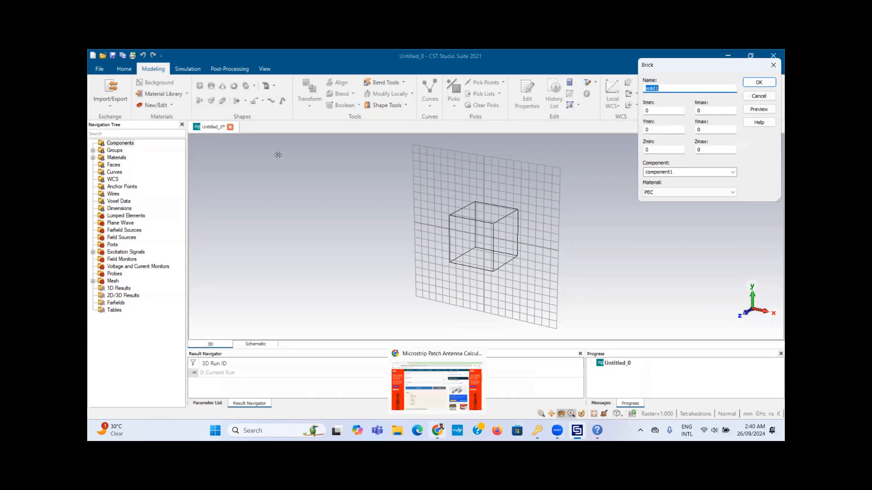
pyautogui.moveTo(774, 186); pyautogui.dragTo(773, 215)
# Step: Scroll the calculator page to the result showing 4.74342 mm width and 3.33653 mm length
pyautogui.scroll(-3, 774, 218)
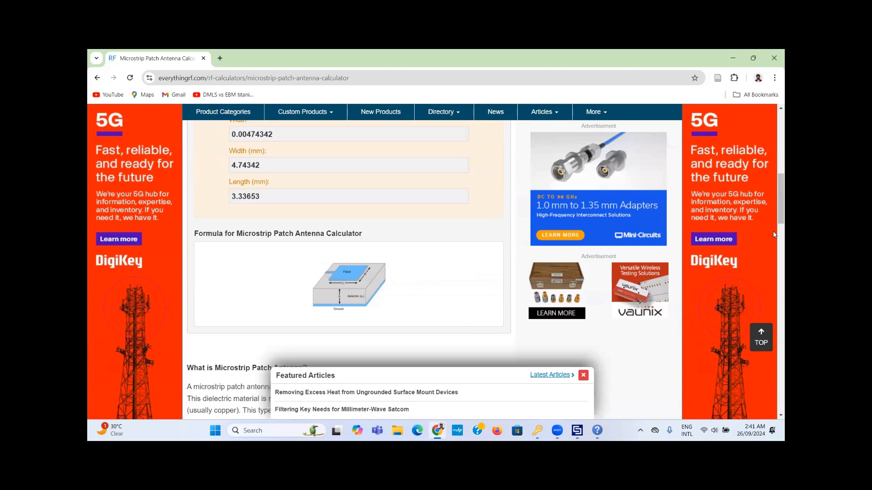
pyautogui.moveTo(774, 198); pyautogui.dragTo(774, 187)
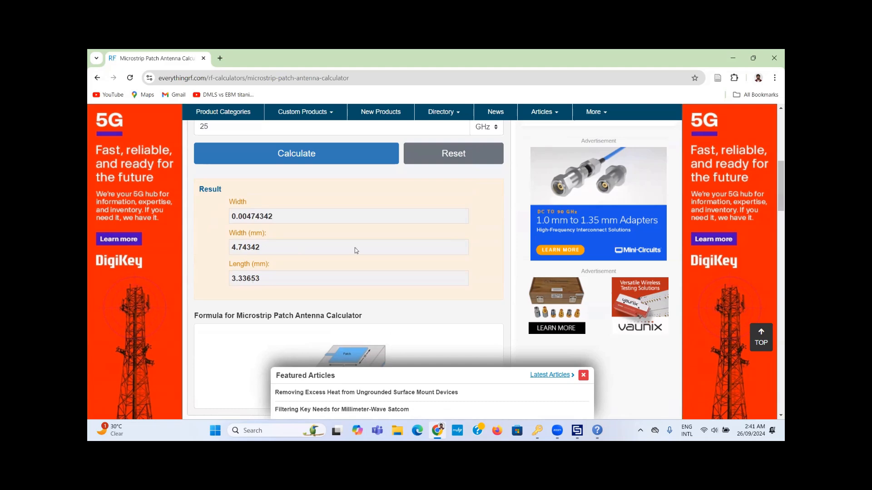
# Step: Set solid1's extents to X from -x/2 to x/2, Y from -y/2 to y/2, and Zmax st
pyautogui.click(723, 57)
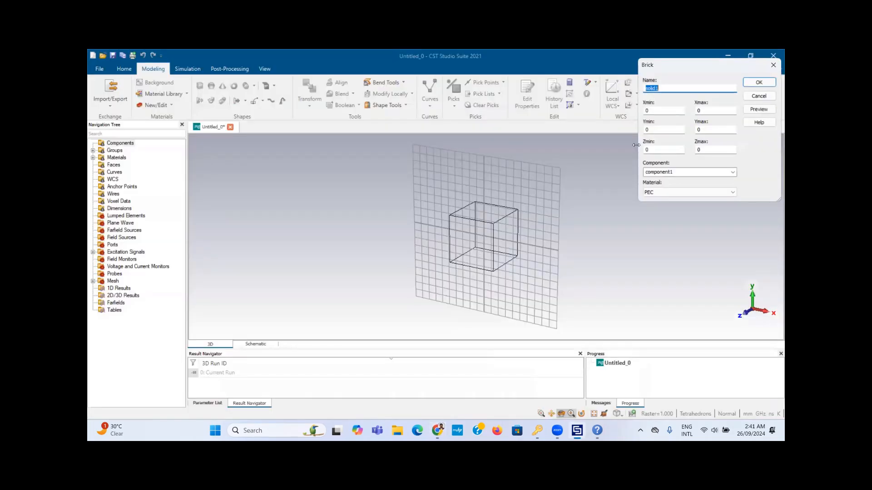
pyautogui.press('Tab')
pyautogui.write('-x/2')
pyautogui.press('Tab')
pyautogui.write('x/2')
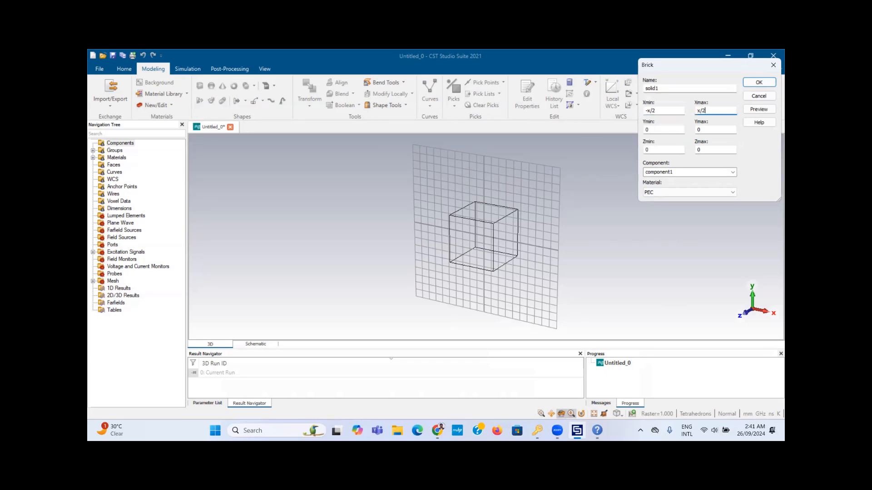
pyautogui.press('Tab')
pyautogui.write('-y/2')
pyautogui.press('Tab')
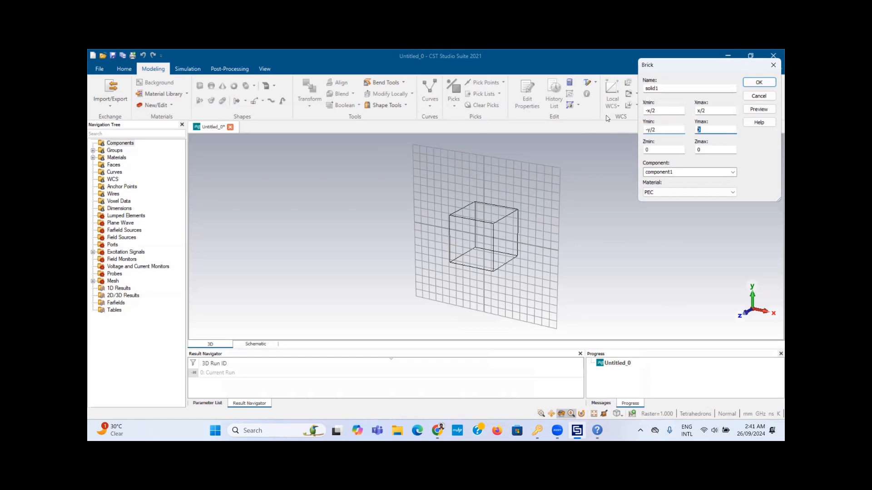
pyautogui.write('y/2')
pyautogui.doubleClick(708, 147)
pyautogui.write('st')
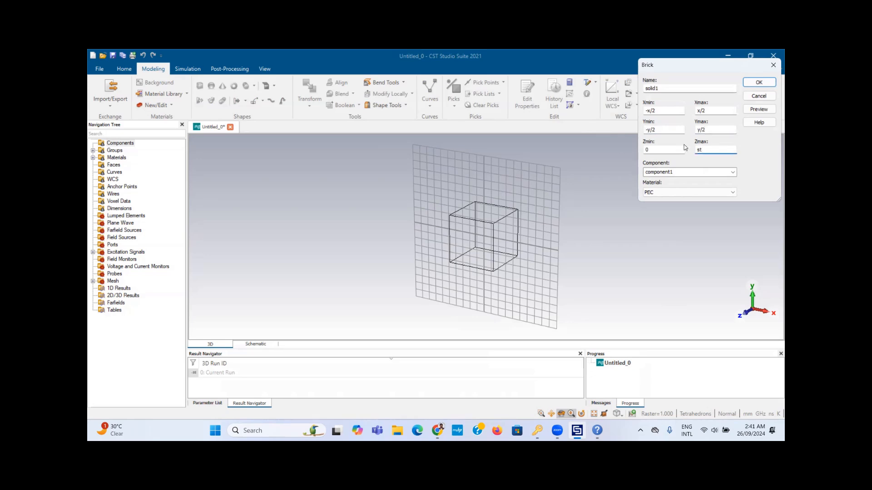
# Step: Load Rogers RT5880 (lossy), epsilon 2.2, from the material library as the brick material
pyautogui.click(674, 191)
pyautogui.click(674, 207)
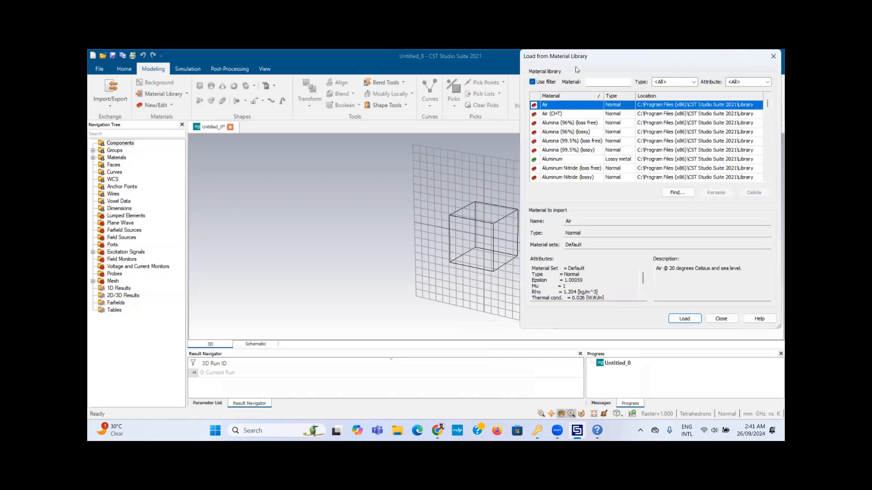
pyautogui.click(601, 82)
pyautogui.write('rt')
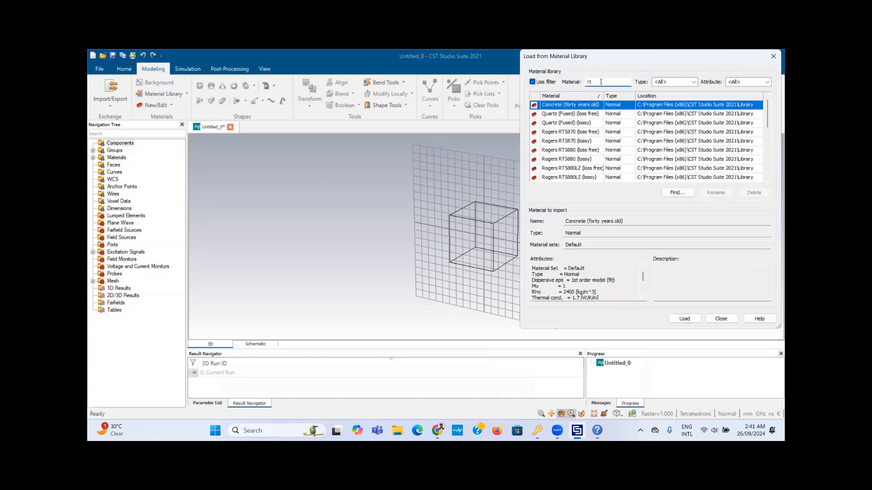
pyautogui.write('58')
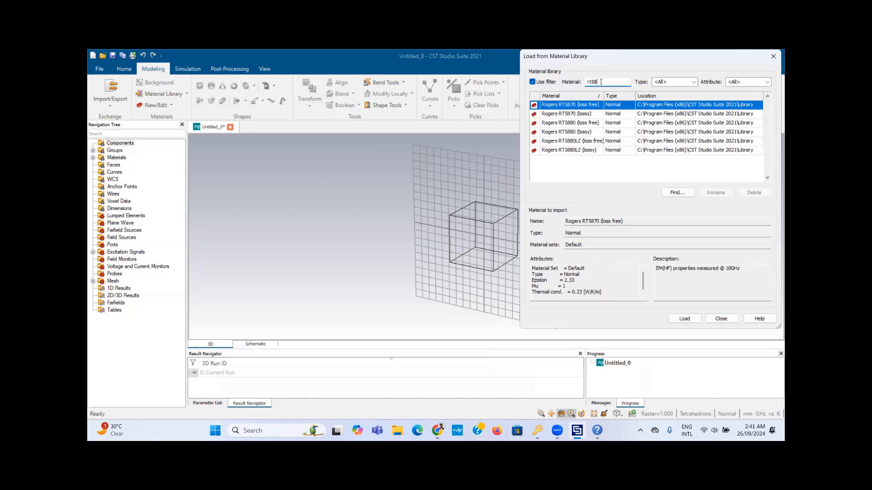
pyautogui.click(572, 123)
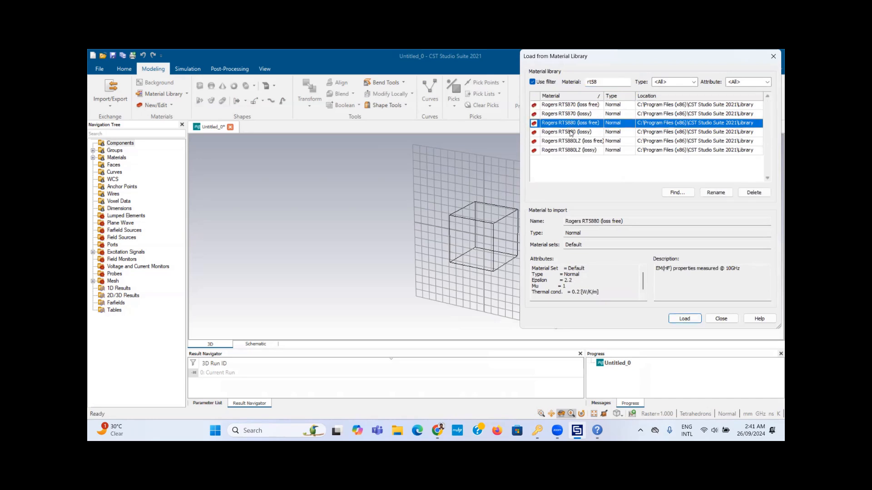
pyautogui.click(572, 132)
pyautogui.click(579, 282)
pyautogui.moveTo(572, 280); pyautogui.dragTo(564, 281)
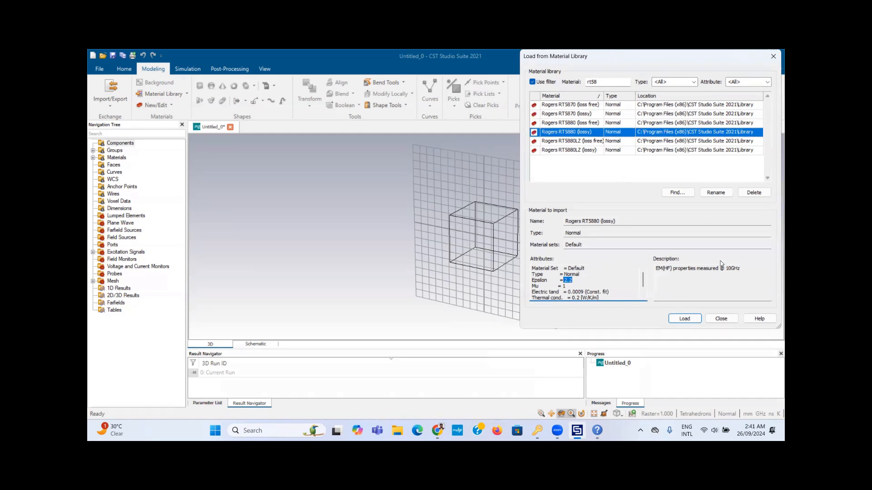
pyautogui.click(689, 319)
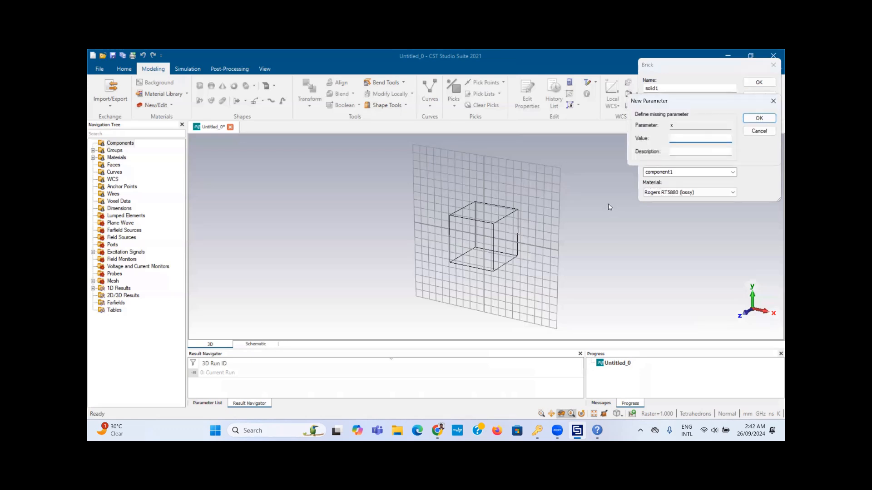
# Step: Define the new parameters x = 6, y = 6 and st = 1, checking the calculator in between
pyautogui.write('6')
pyautogui.press('Return')
pyautogui.write('6')
pyautogui.press('Return')
pyautogui.moveTo(557, 430)
pyautogui.hotkey('alt', 'Tab')
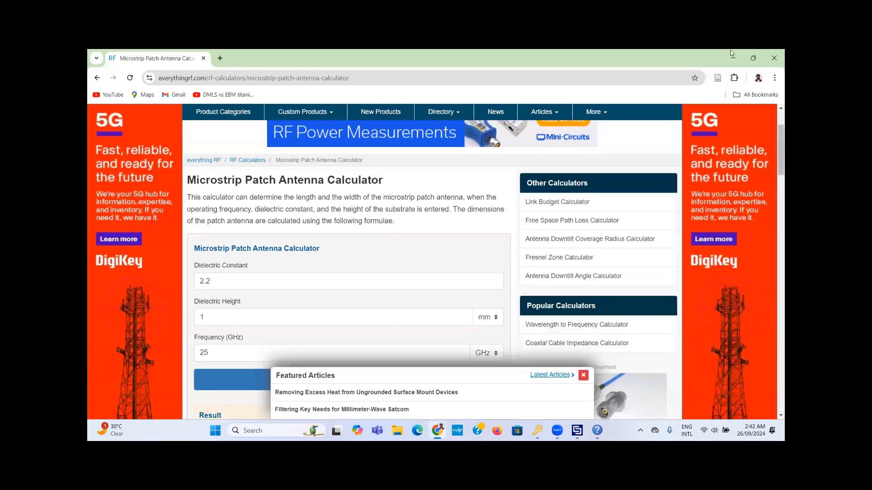
pyautogui.click(728, 53)
pyautogui.write('1')
pyautogui.press('Return')
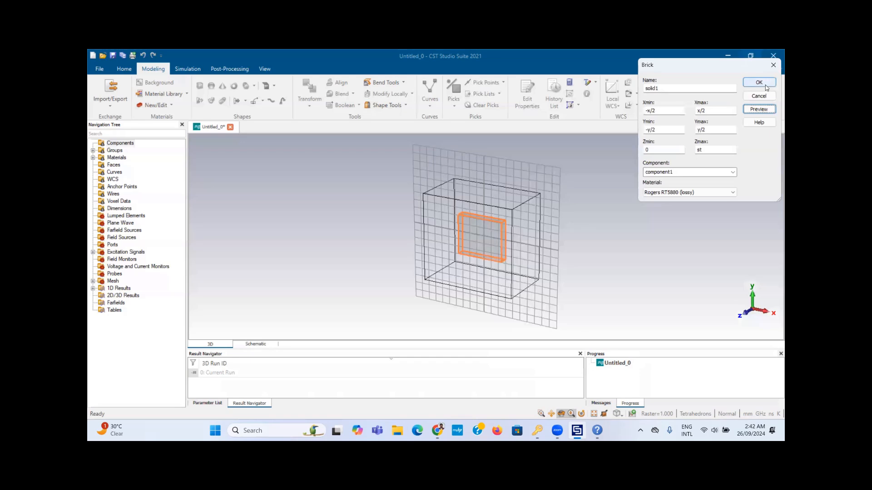
# Step: Create the substrate brick and view the model from the front
pyautogui.click(765, 85)
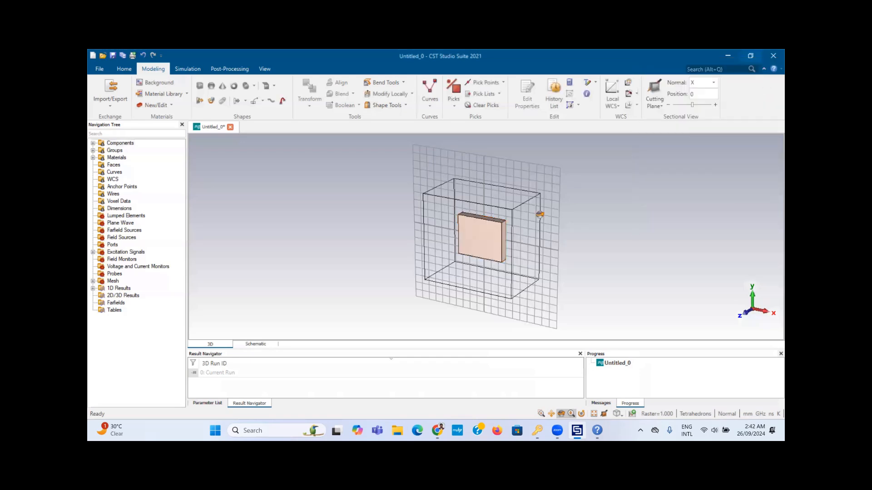
pyautogui.press('5')
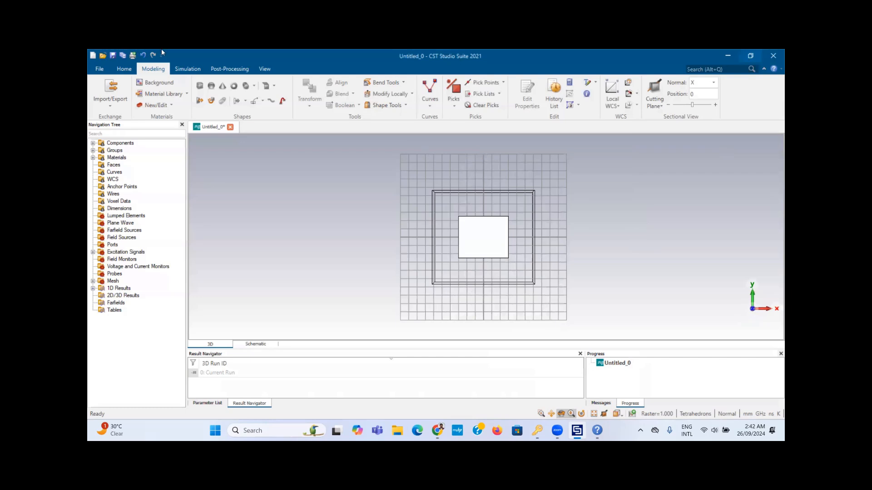
pyautogui.click(203, 86)
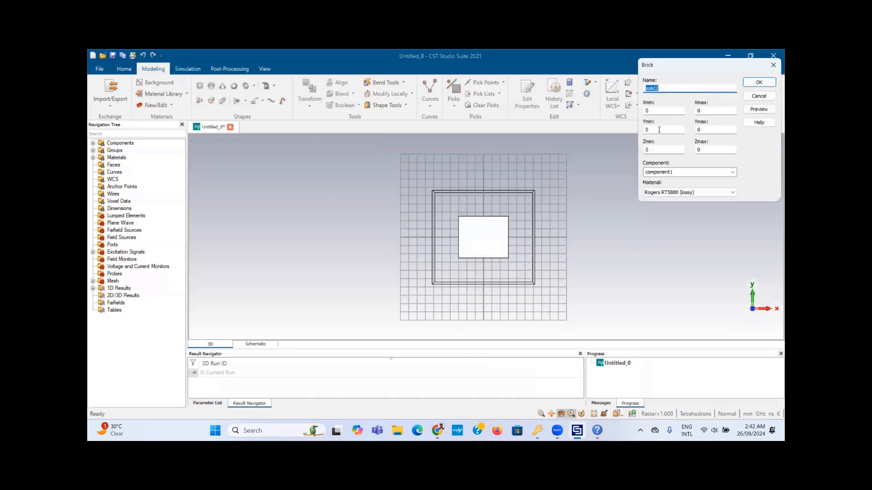
# Step: Enter solid2's extents -x/2 to x/2 and -y/2 to y/2, then switch to the calculator
pyautogui.click(666, 112)
pyautogui.write('-x')
pyautogui.press('Tab')
pyautogui.write('x/2')
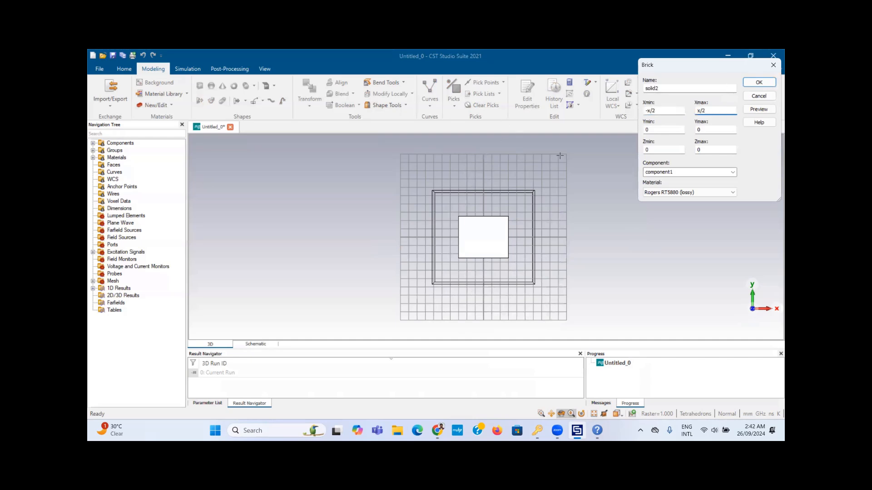
pyautogui.press('Tab')
pyautogui.write('-y/2')
pyautogui.press('Tab')
pyautogui.write('y/2')
pyautogui.click(700, 151)
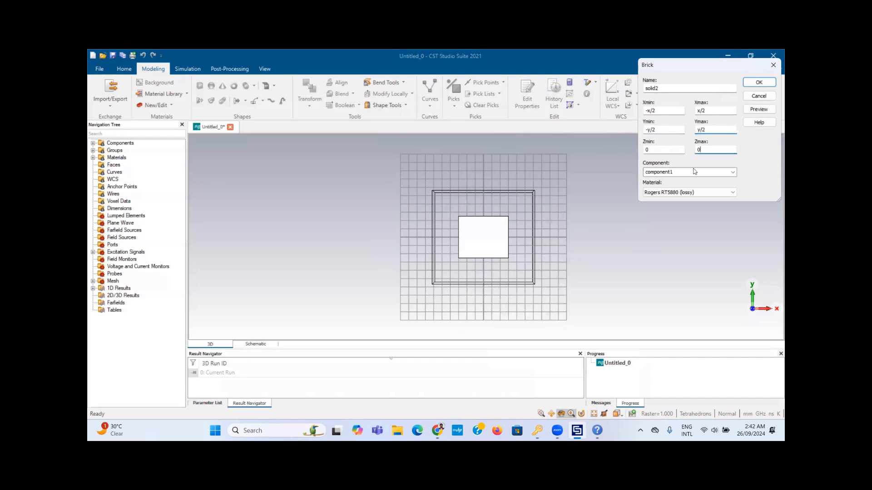
pyautogui.moveTo(437, 430)
pyautogui.click(440, 393)
# Step: Scroll the calculator page to the formula section, then return to the solid2 brick entry
pyautogui.moveTo(775, 132); pyautogui.dragTo(772, 192)
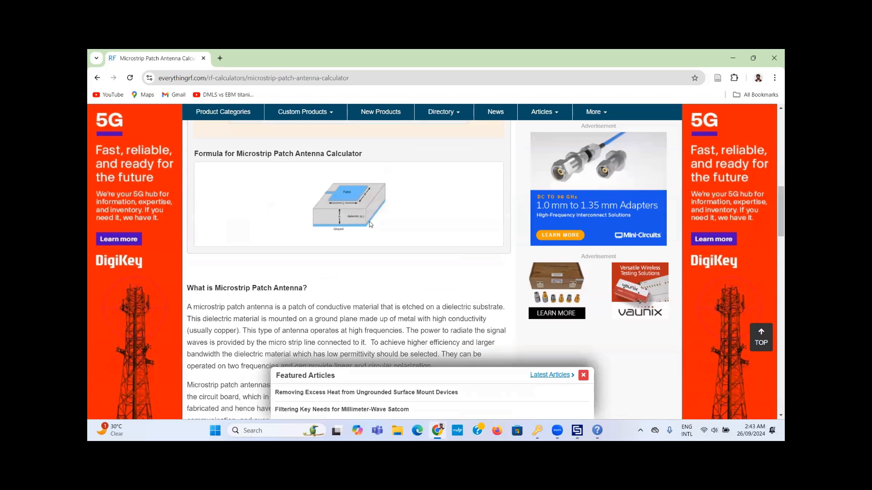
pyautogui.click(727, 51)
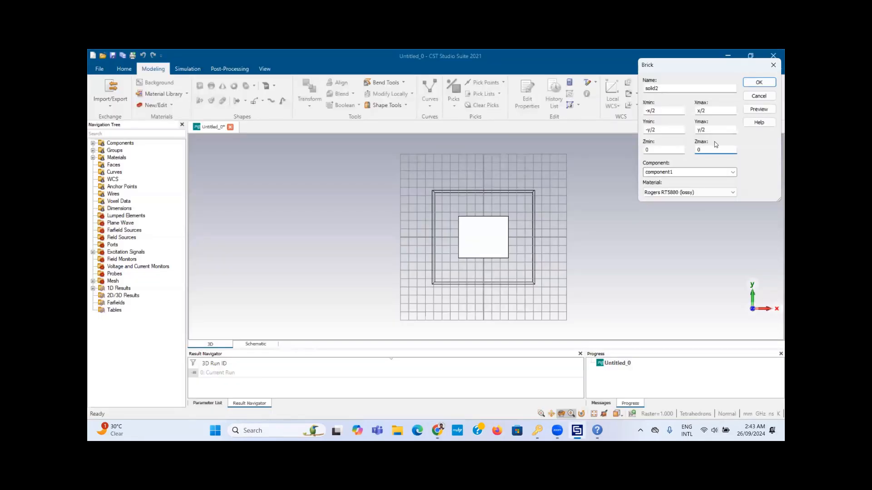
# Step: Set solid2's Zmax to -t and load Copper (annealed) from the material library
pyautogui.write('-t')
pyautogui.click(685, 192)
pyautogui.click(683, 200)
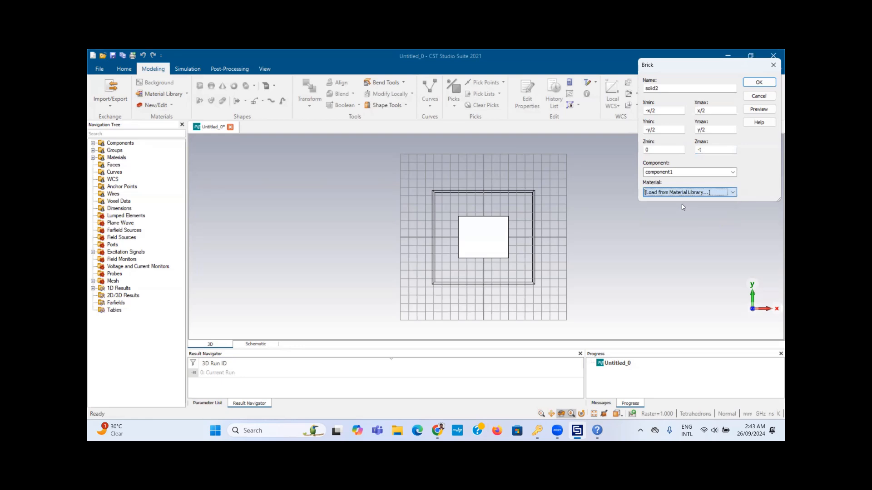
pyautogui.write('c')
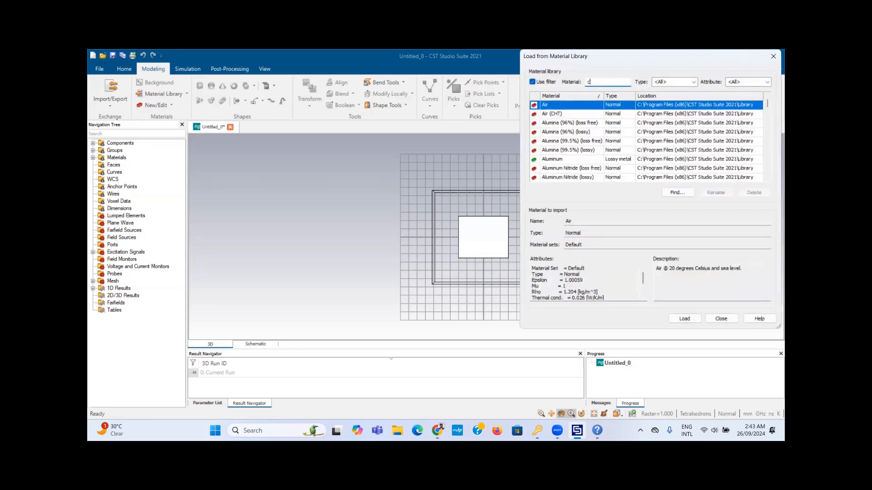
pyautogui.write('opp')
pyautogui.click(626, 107)
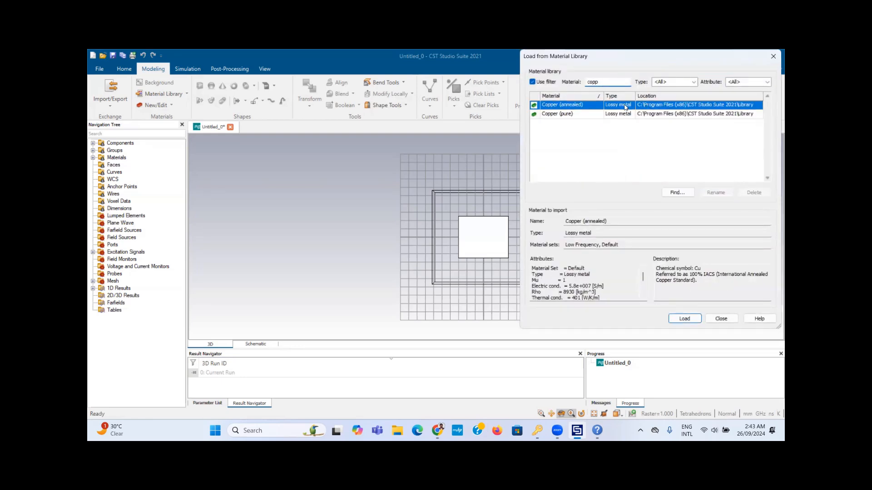
pyautogui.click(684, 318)
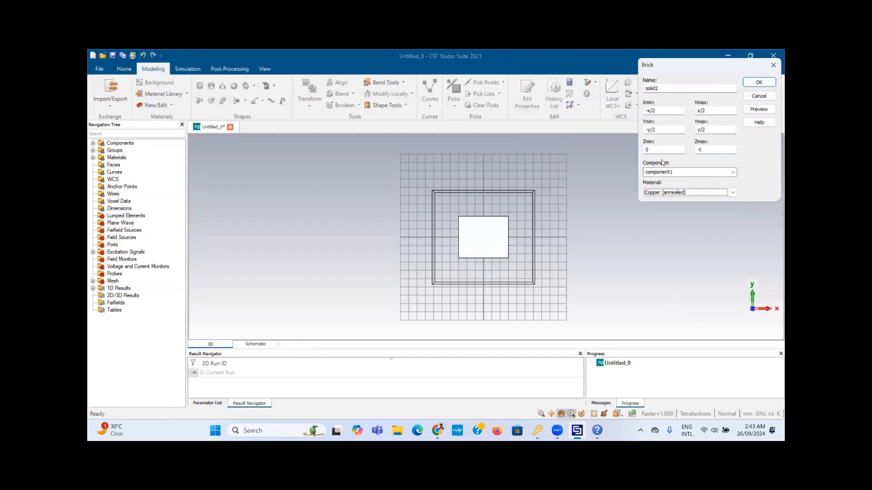
# Step: Define t = 0.035, create the copper brick, and open coordinate entry for brick solid3
pyautogui.click(759, 109)
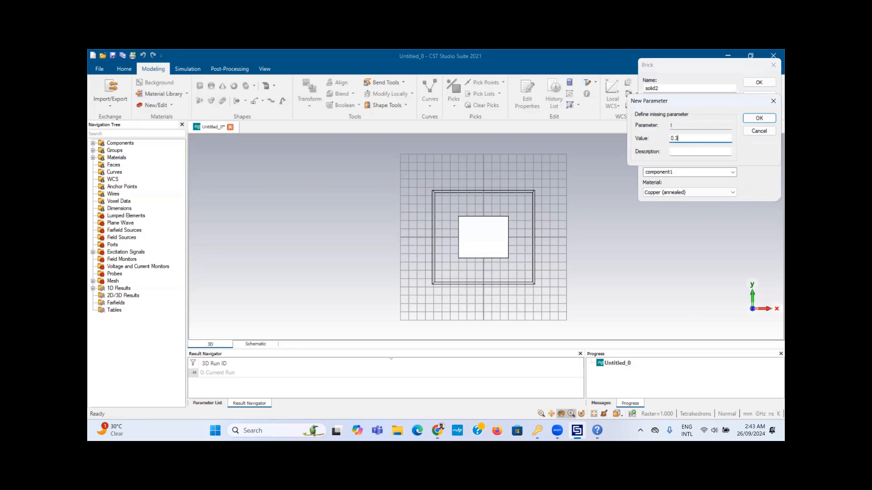
pyautogui.write('0.3')
pyautogui.press('BackSpace')
pyautogui.press('BackSpace')
pyautogui.write('.035')
pyautogui.press('Return')
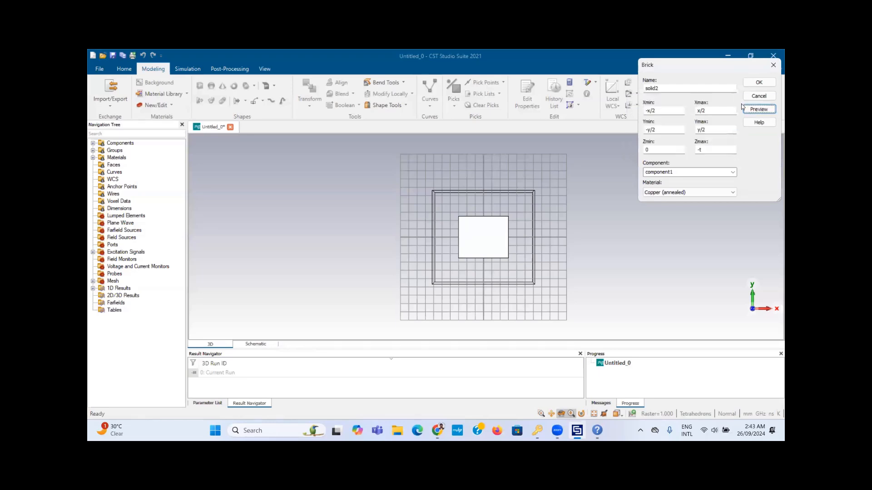
pyautogui.click(758, 82)
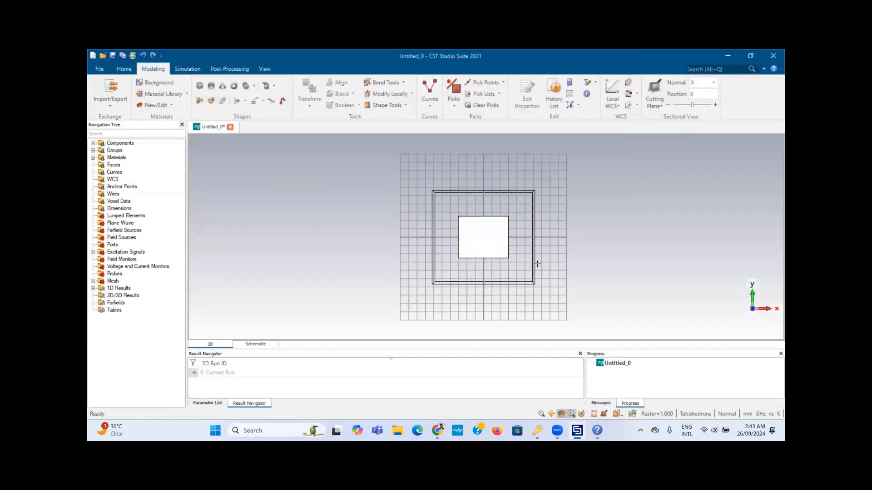
pyautogui.click(200, 86)
pyautogui.press('Escape')
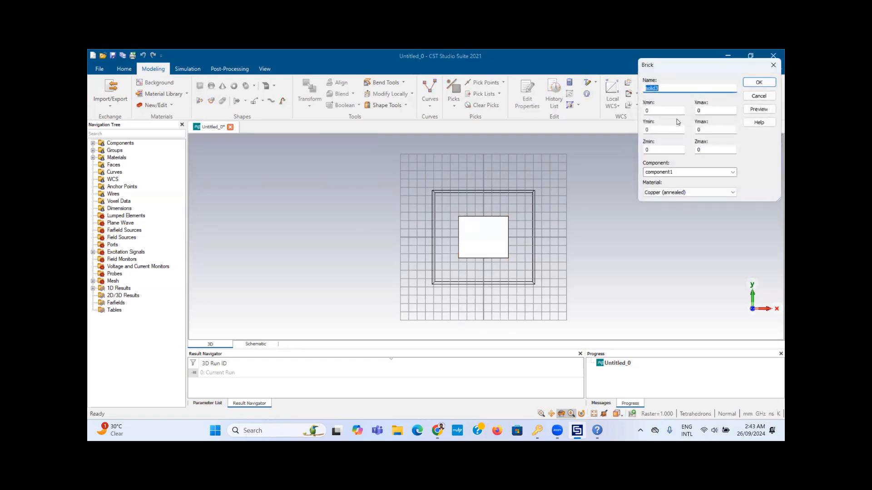
# Step: Check the Chrome calculator results: patch width 4.74342 mm and length 3.33653 mm
pyautogui.moveTo(437, 430)
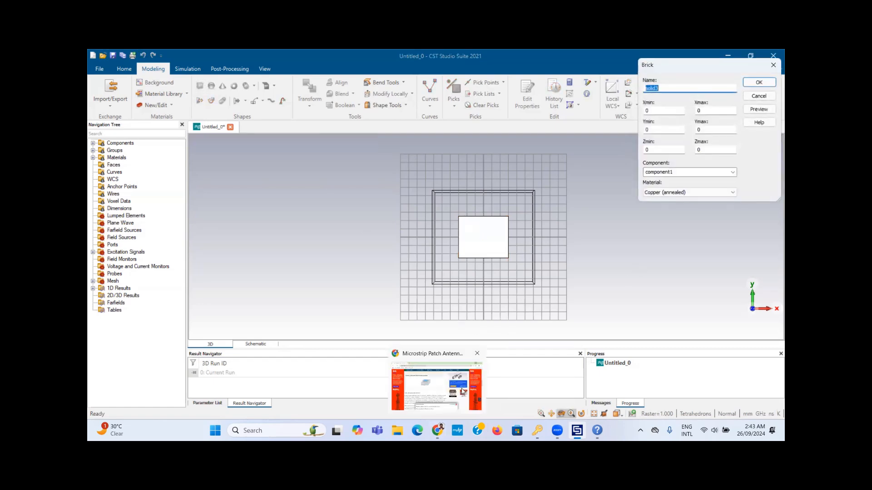
pyautogui.click(461, 395)
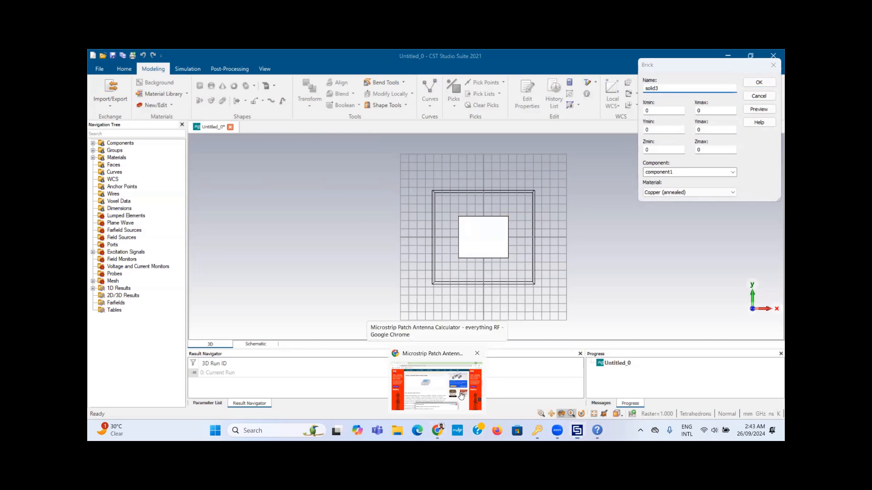
pyautogui.scroll(-15, 775, 246)
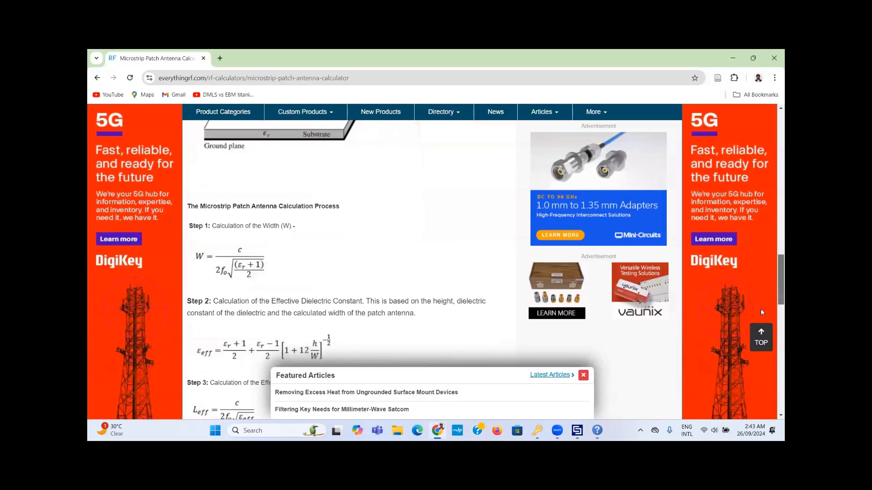
pyautogui.scroll(-10, 753, 348)
pyautogui.scroll(20, 774, 168)
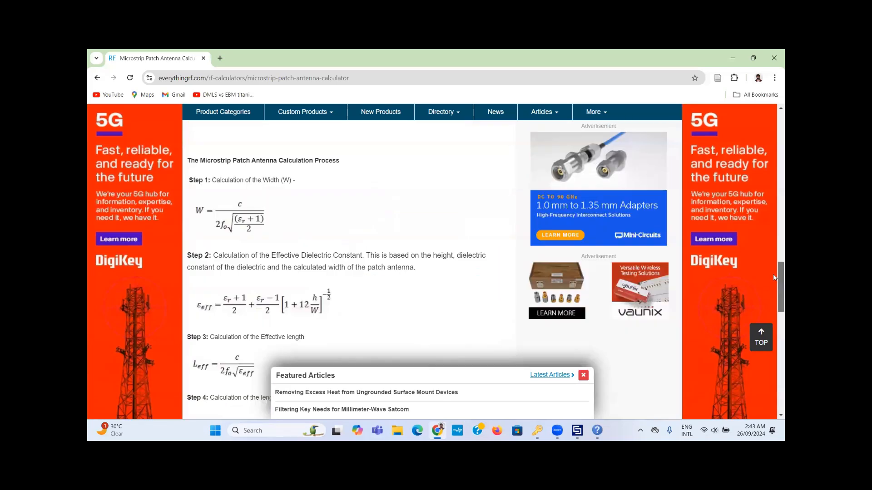
pyautogui.scroll(2, 774, 168)
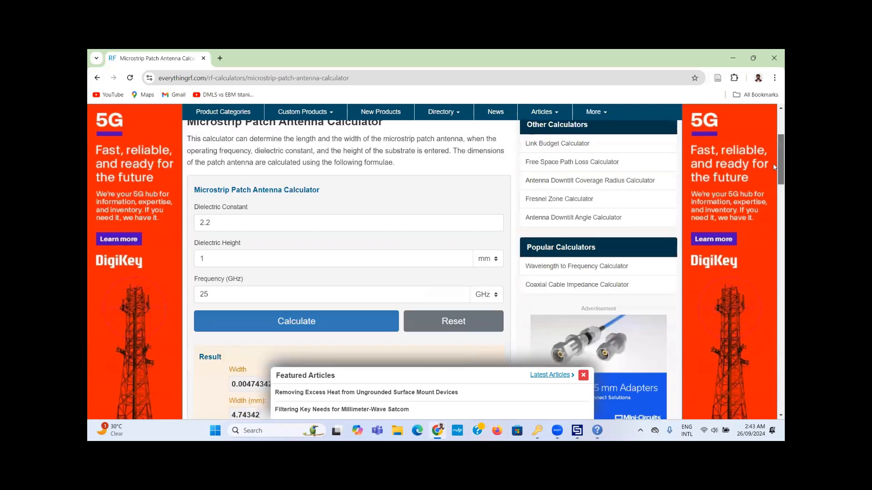
pyautogui.moveTo(774, 167); pyautogui.dragTo(775, 193)
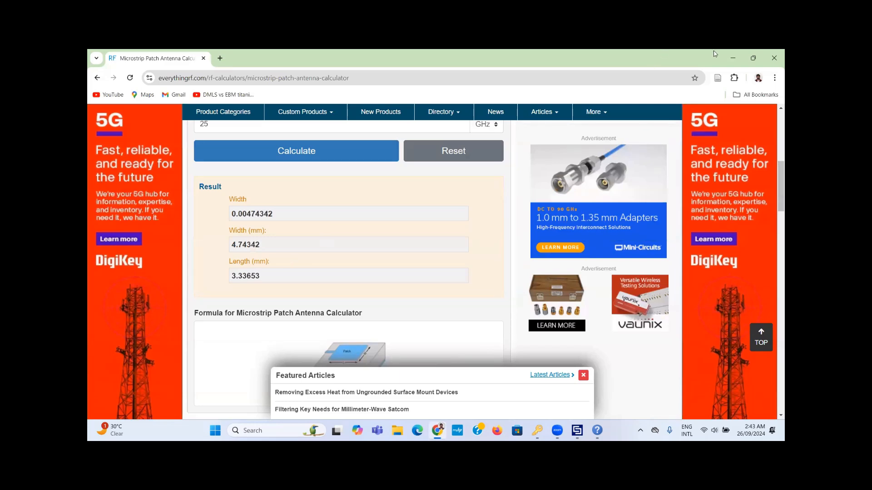
pyautogui.moveTo(775, 182); pyautogui.dragTo(775, 219)
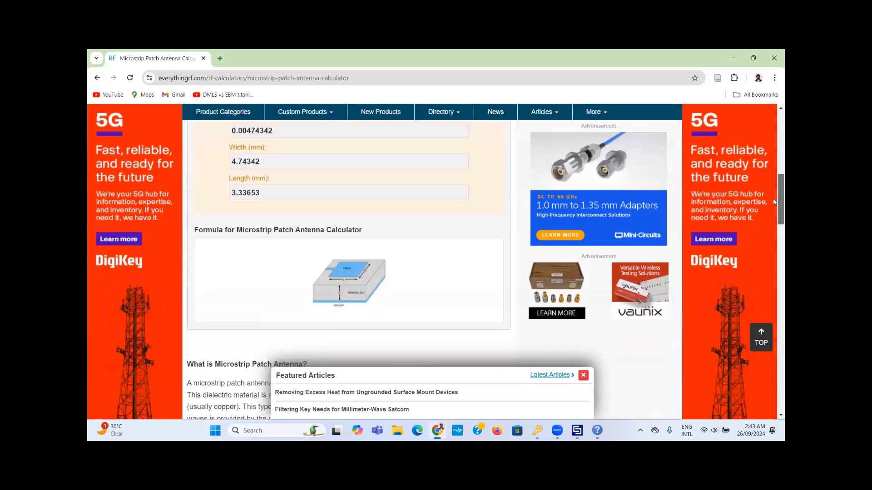
pyautogui.click(733, 58)
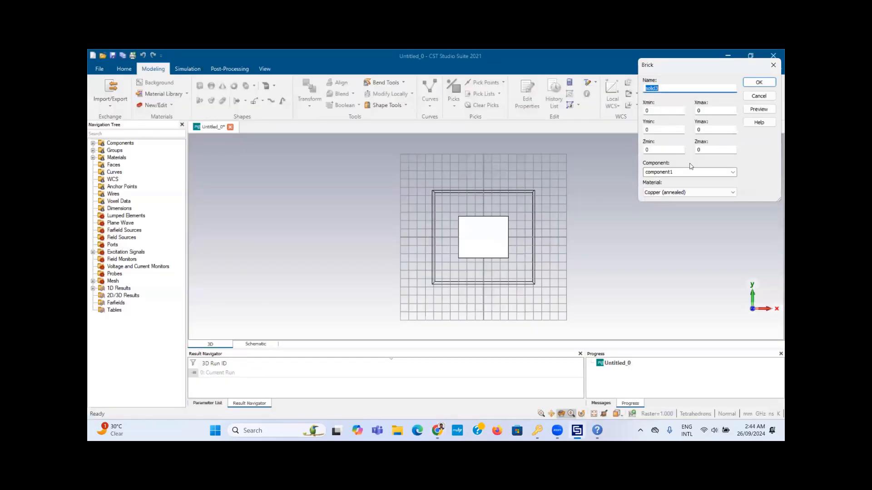
# Step: Enter brick solid3 extents -w/2 to w/2 in X and -L/2 to L/2 in Y
pyautogui.click(672, 111)
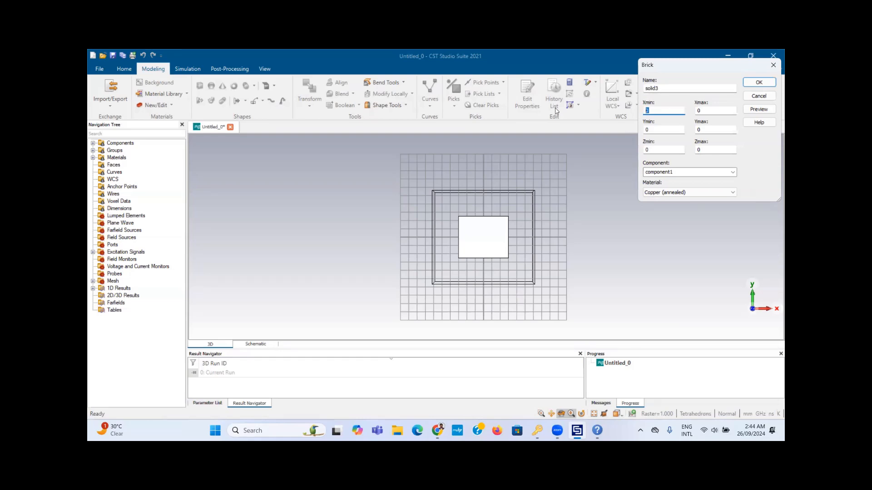
pyautogui.write('-w/2')
pyautogui.press('Tab')
pyautogui.write('w/2')
pyautogui.press('Tab')
pyautogui.write('-L/2')
pyautogui.press('Tab')
pyautogui.write('L/2')
# Step: Set solid3's Z range from st to st+t and preview it, prompting for w
pyautogui.doubleClick(704, 148)
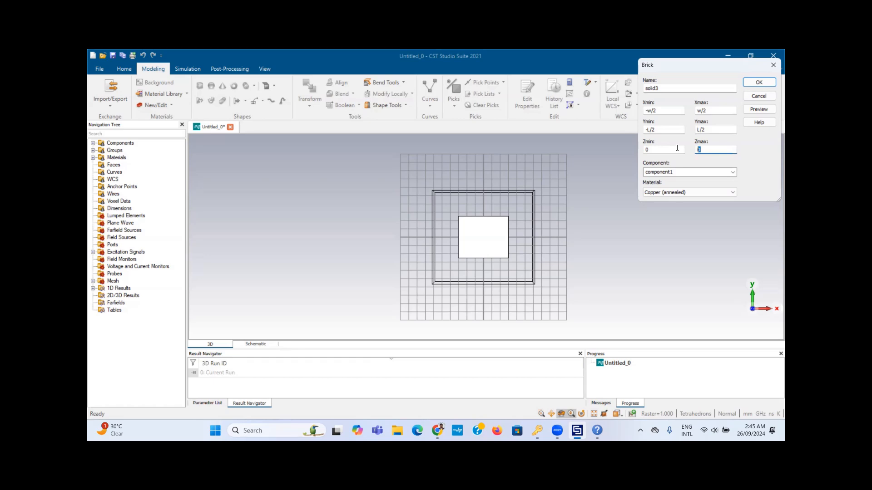
pyautogui.doubleClick(652, 149)
pyautogui.write('st')
pyautogui.doubleClick(702, 149)
pyautogui.write('tst+t')
pyautogui.click(764, 109)
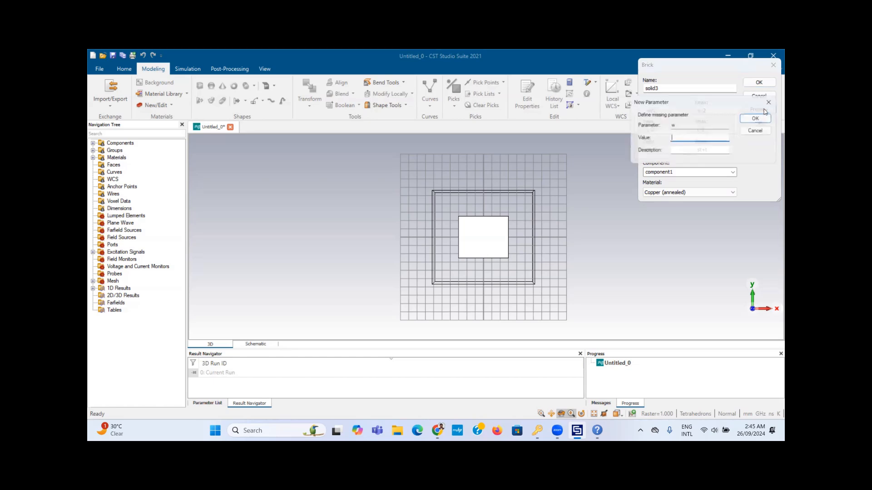
# Step: Check the calculator, enter values for parameters w and L, and create copper patch solid3
pyautogui.moveTo(723, 108); pyautogui.dragTo(524, 155)
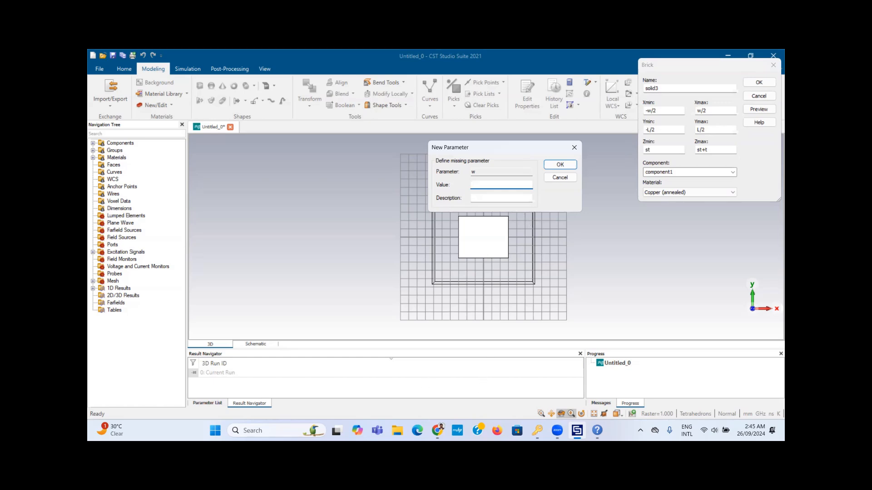
pyautogui.hotkey('alt', 'Tab')
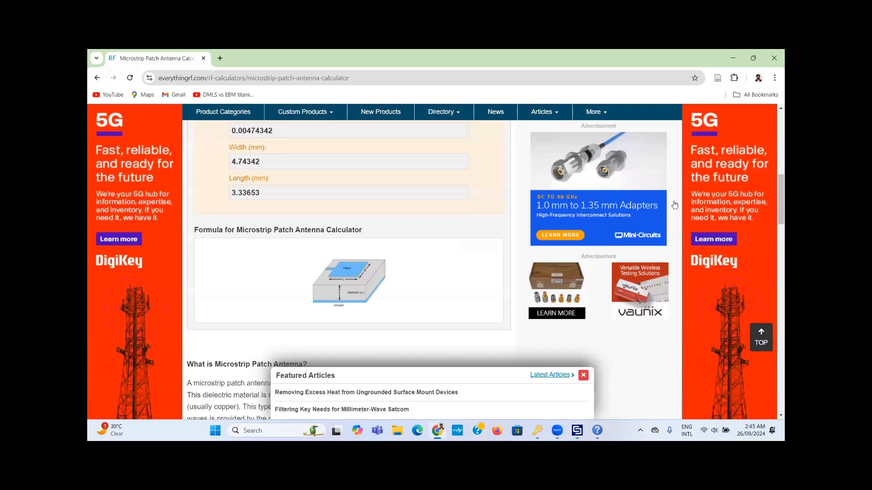
pyautogui.click(733, 58)
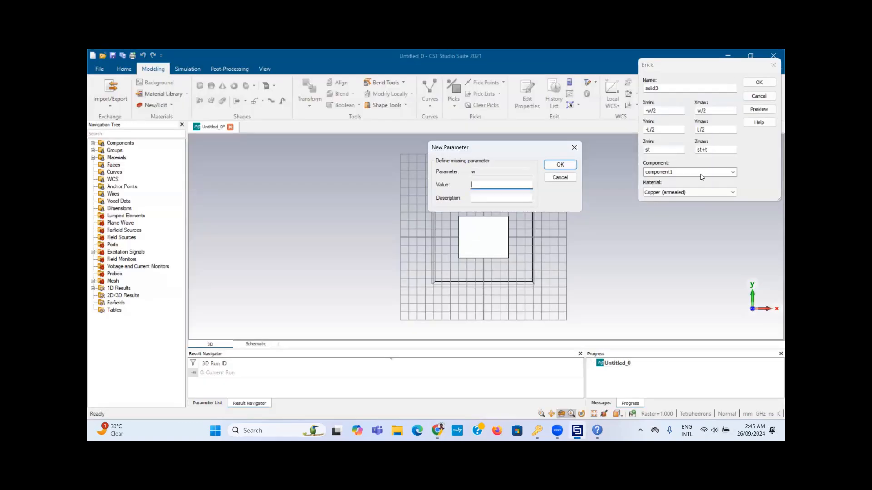
pyautogui.write('4.23')
pyautogui.press('Return')
pyautogui.write('1.18')
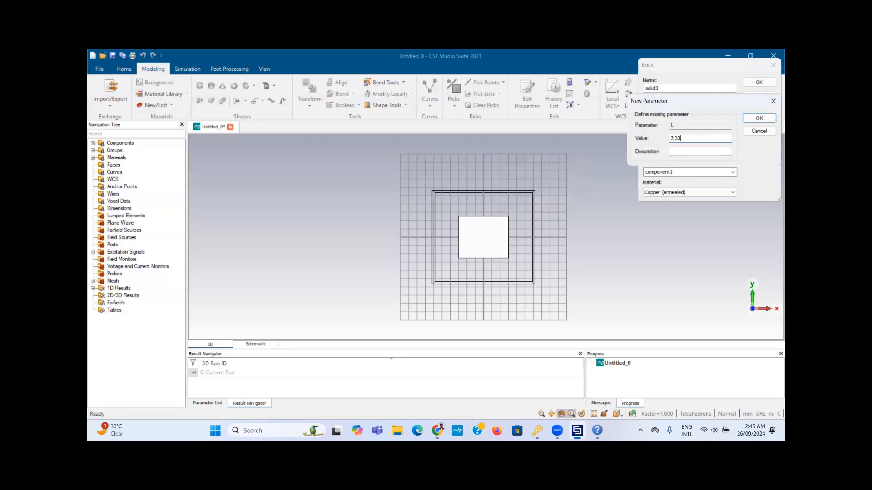
pyautogui.press('Return')
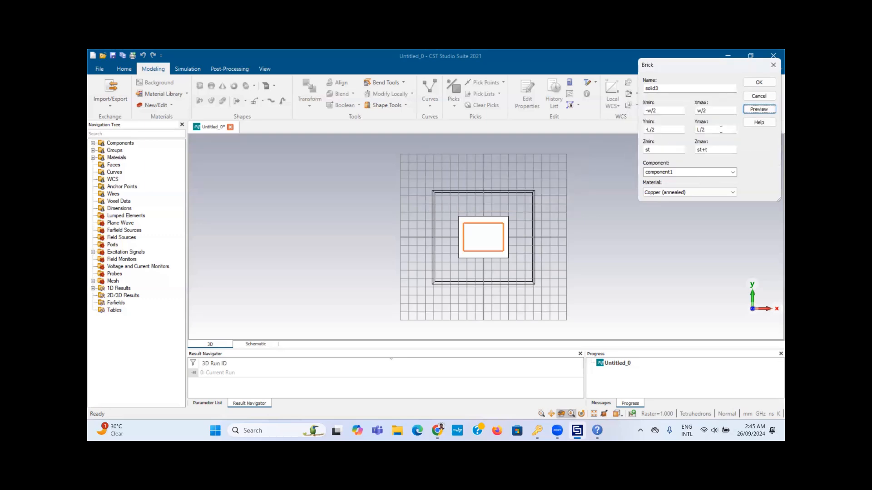
pyautogui.click(761, 82)
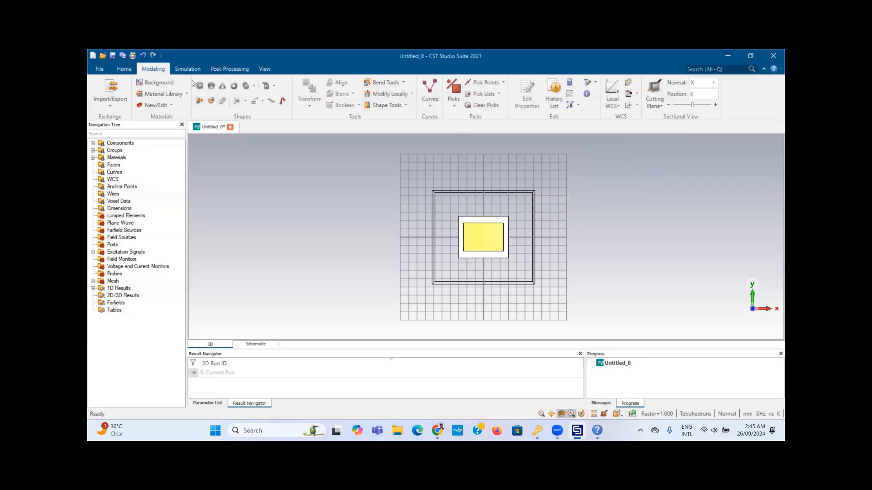
# Step: Start a new brick spanning -a/2 to a/2 in X and from -y/2 in Y
pyautogui.click(200, 86)
pyautogui.press('Escape')
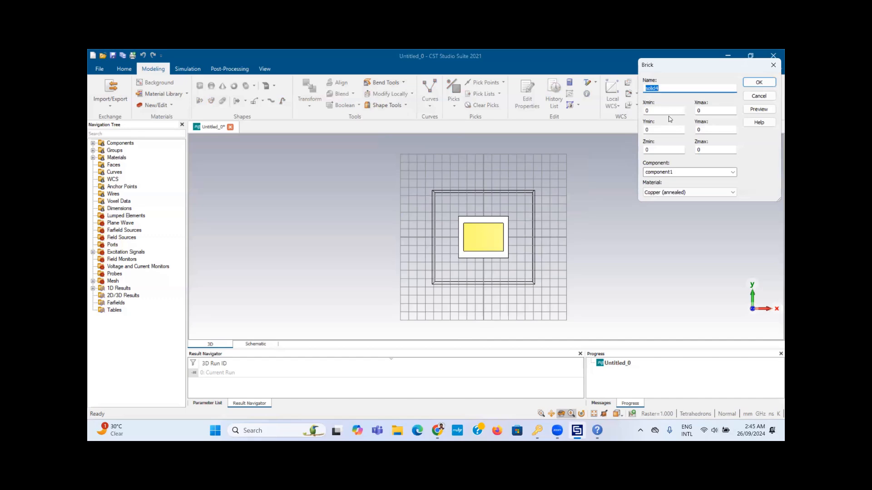
pyautogui.press('Tab')
pyautogui.write('-x/2')
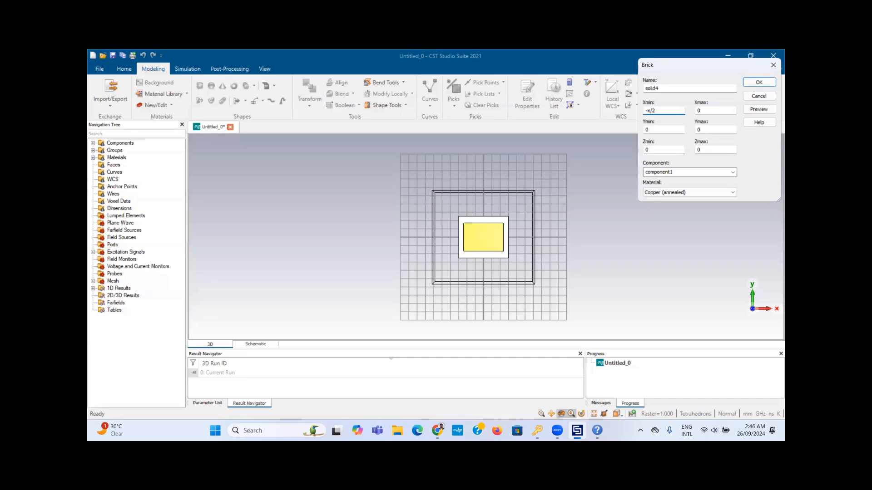
pyautogui.press('BackSpace')
pyautogui.press('BackSpace')
pyautogui.press('BackSpace')
pyautogui.write('a/2')
pyautogui.press('Tab')
pyautogui.write('a/2')
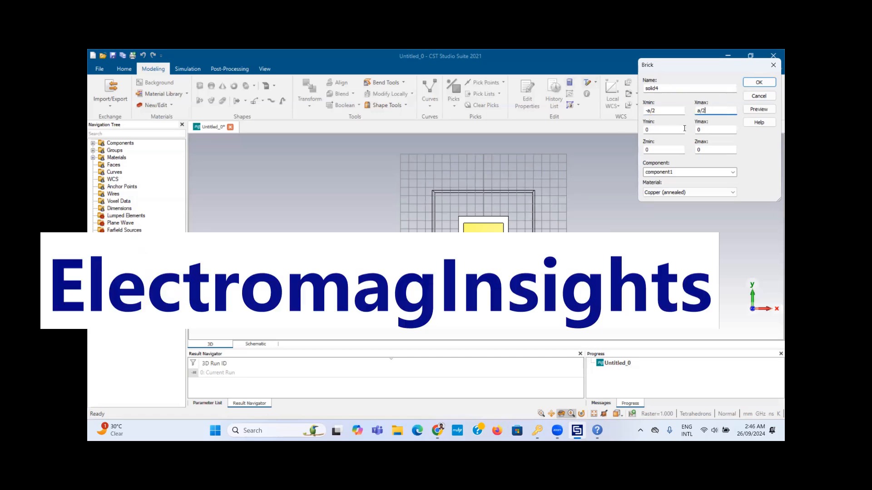
pyautogui.press('Tab')
pyautogui.write('-')
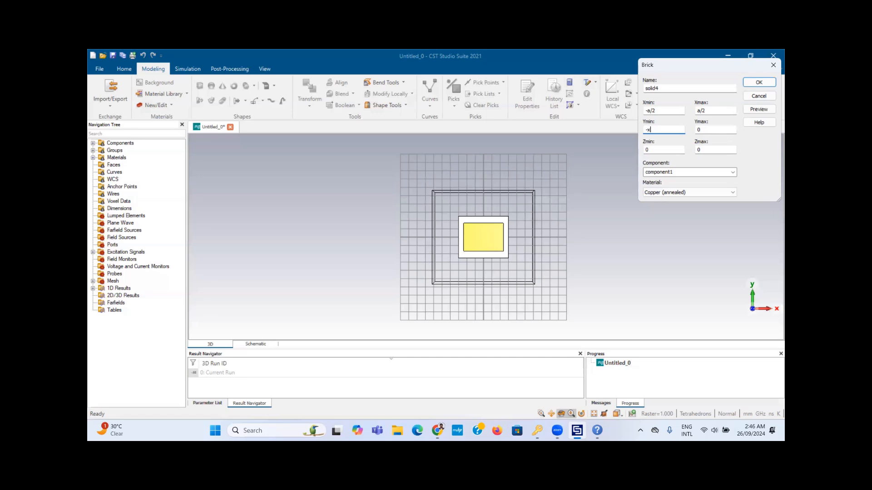
pyautogui.write('x')
pyautogui.press('Num_Lock')
pyautogui.press('BackSpace')
pyautogui.write('y/2')
# Step: Set the feed strip's Z range to st–st+t, define a = 1, and create solid4
pyautogui.doubleClick(649, 149)
pyautogui.write('st')
pyautogui.press('Tab')
pyautogui.write('st')
pyautogui.click(752, 109)
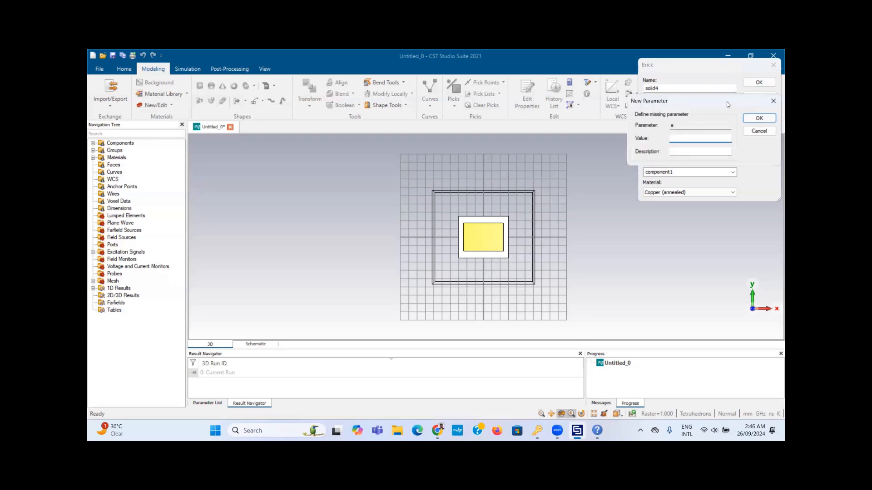
pyautogui.moveTo(729, 104); pyautogui.dragTo(731, 204)
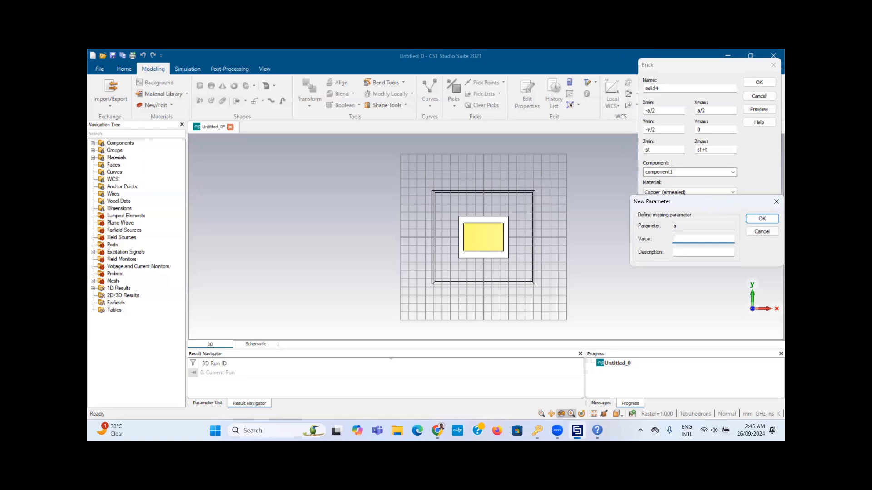
pyautogui.press('Num_Lock')
pyautogui.write('1')
pyautogui.press('Return')
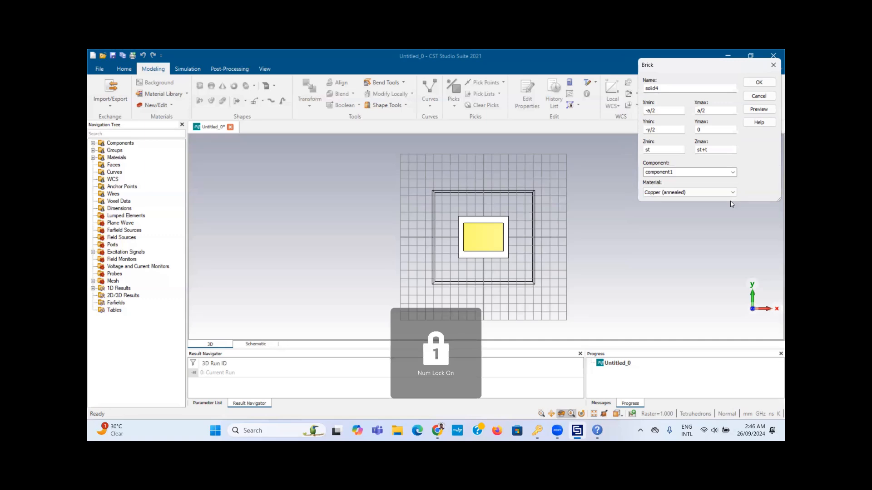
pyautogui.click(759, 110)
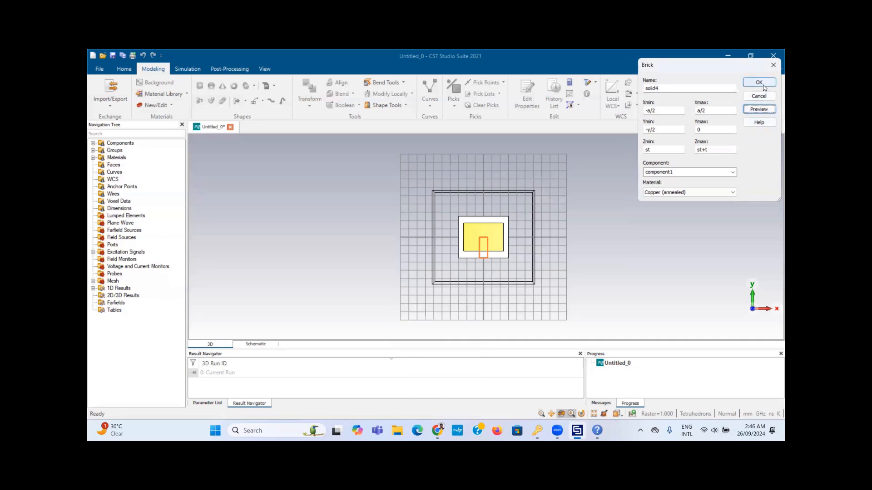
pyautogui.click(759, 83)
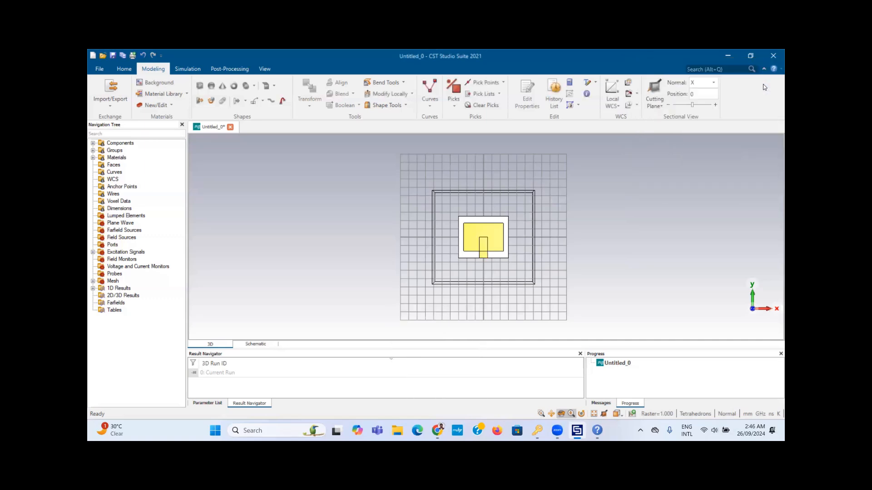
# Step: Boolean-add feed strip solid4 into patch solid3
pyautogui.click(94, 143)
pyautogui.click(101, 151)
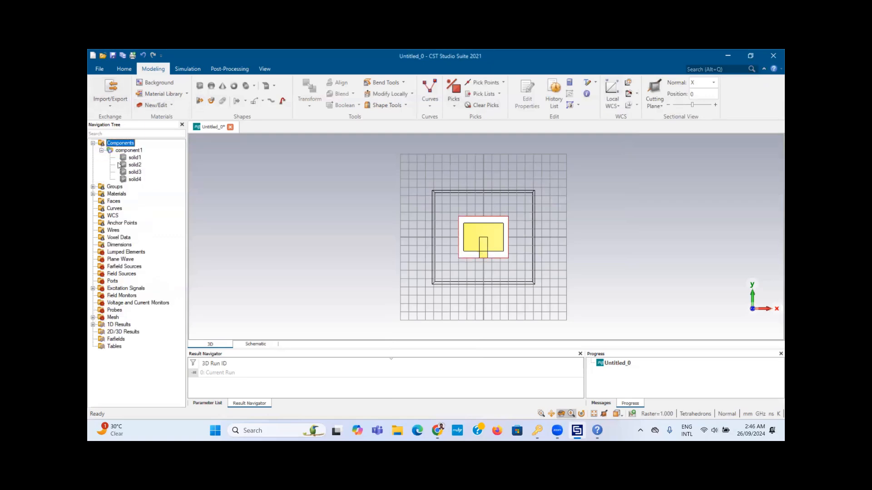
pyautogui.click(136, 178)
pyautogui.keyDown('ctrl'); pyautogui.click(136, 172); pyautogui.keyUp('ctrl')
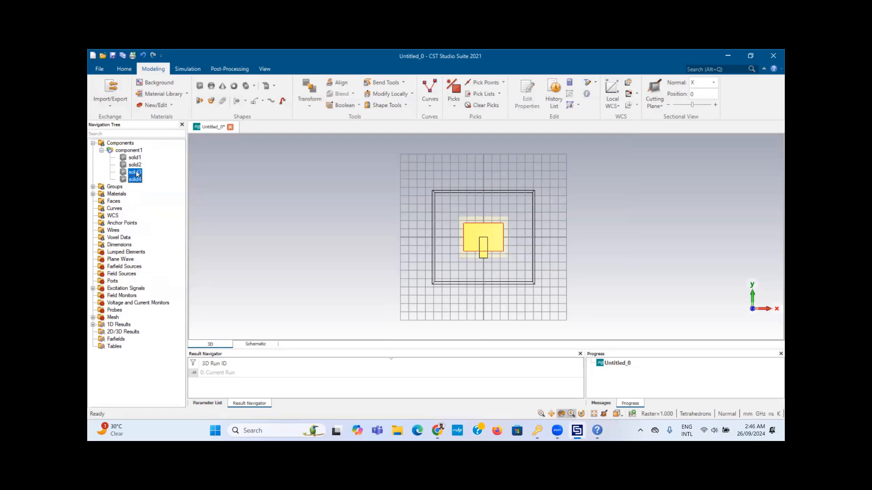
pyautogui.press('+')
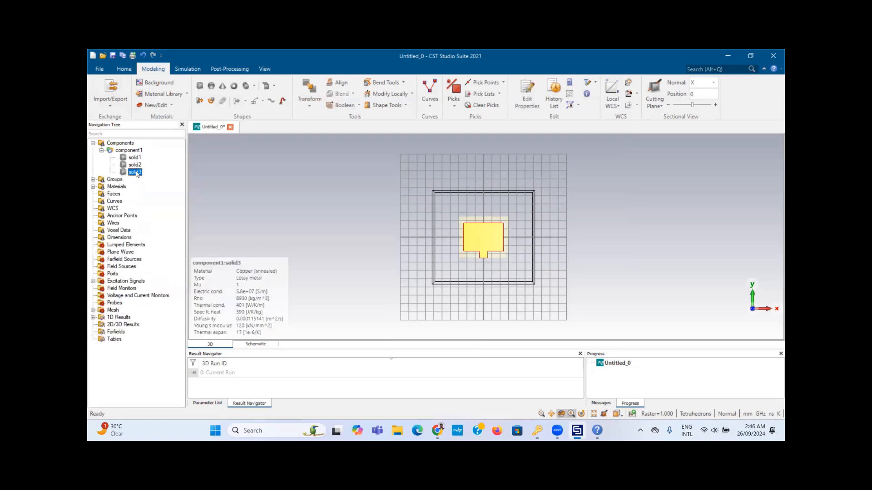
pyautogui.click(120, 144)
# Step: Rotate the model to an edge-on side view of its front edge
pyautogui.moveTo(481, 257)
pyautogui.mouseDown()
pyautogui.moveTo(491, 214)
pyautogui.moveTo(491, 279)
pyautogui.mouseUp()
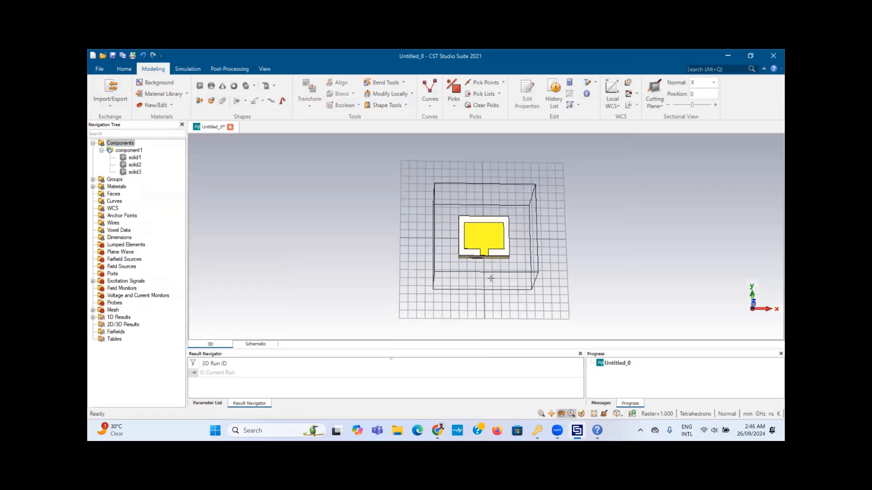
pyautogui.scroll(-5, 379, 166)
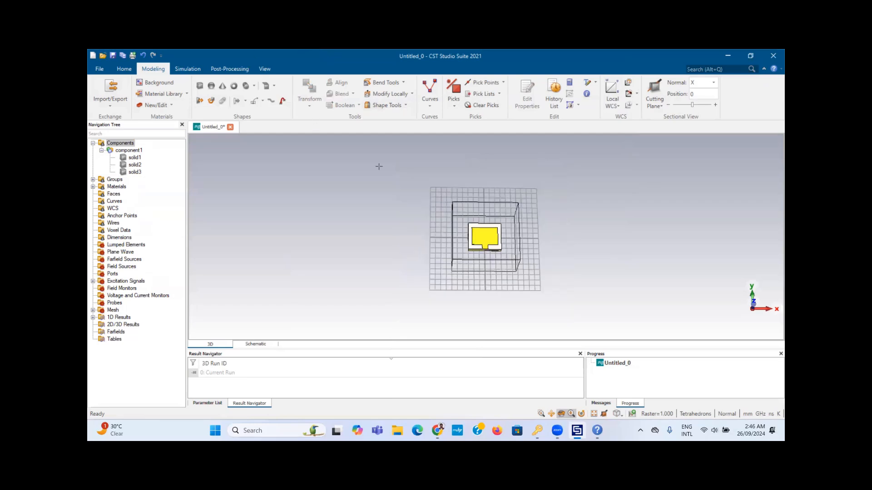
pyautogui.scroll(5, 482, 227)
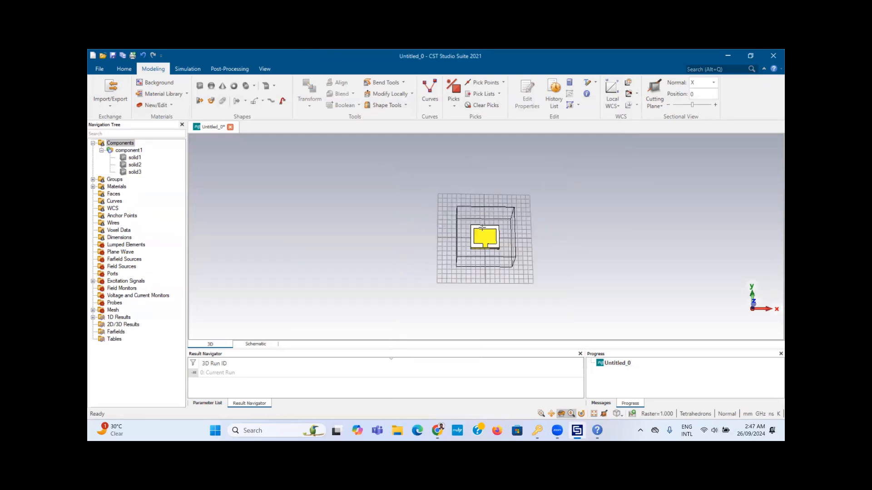
pyautogui.scroll(5, 482, 227)
pyautogui.moveTo(495, 314); pyautogui.dragTo(463, 209)
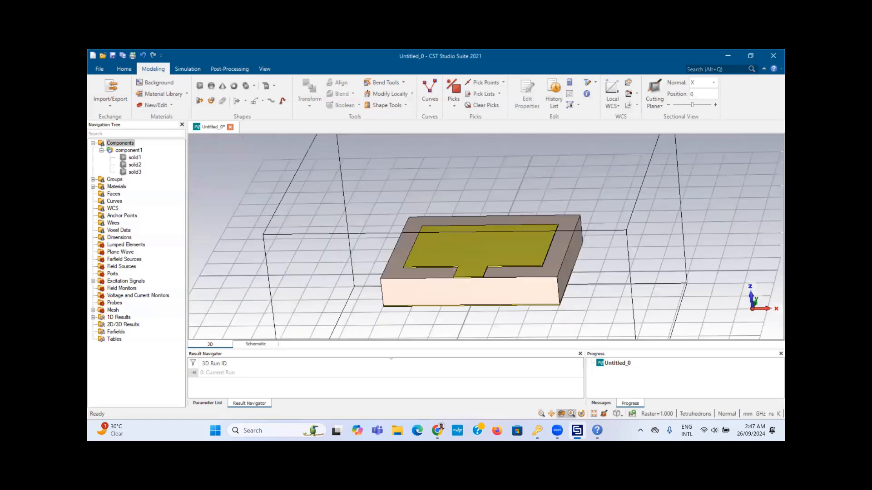
pyautogui.scroll(2, 453, 268)
pyautogui.scroll(5, 454, 268)
pyautogui.moveTo(454, 268); pyautogui.dragTo(332, 173)
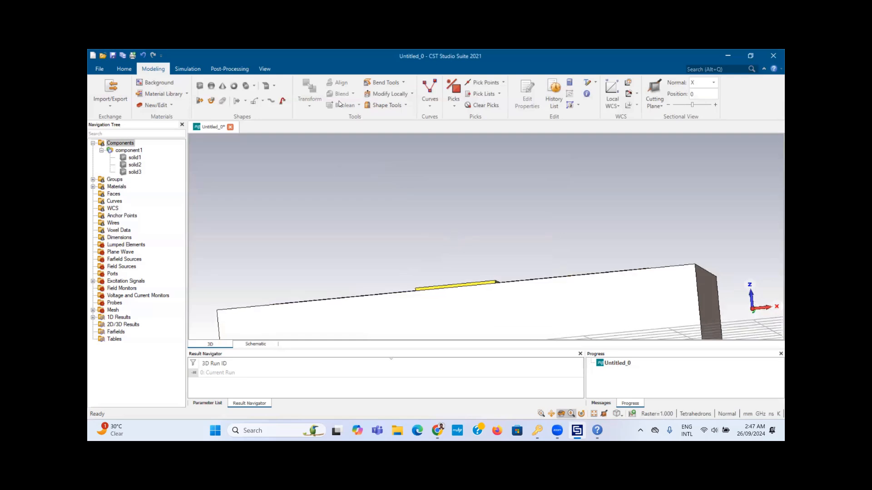
# Step: Look through the Simulation and Post-Processing tools, then start face picking
pyautogui.click(189, 69)
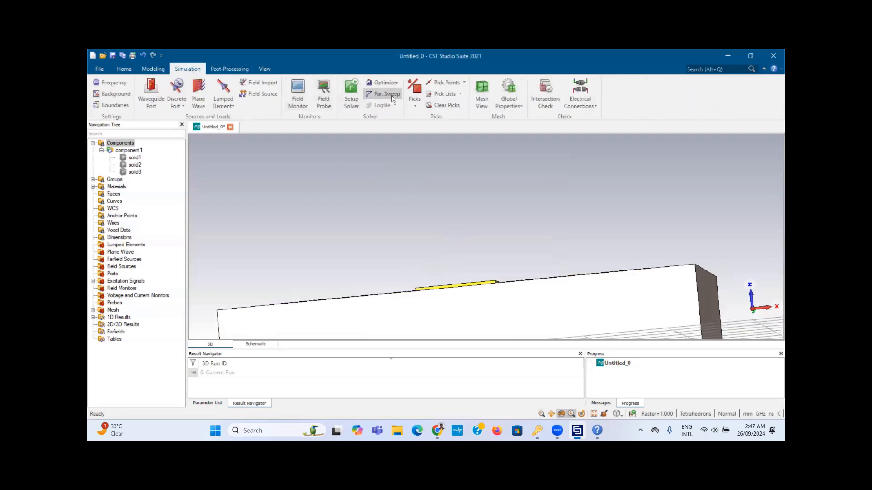
pyautogui.click(215, 69)
pyautogui.click(157, 69)
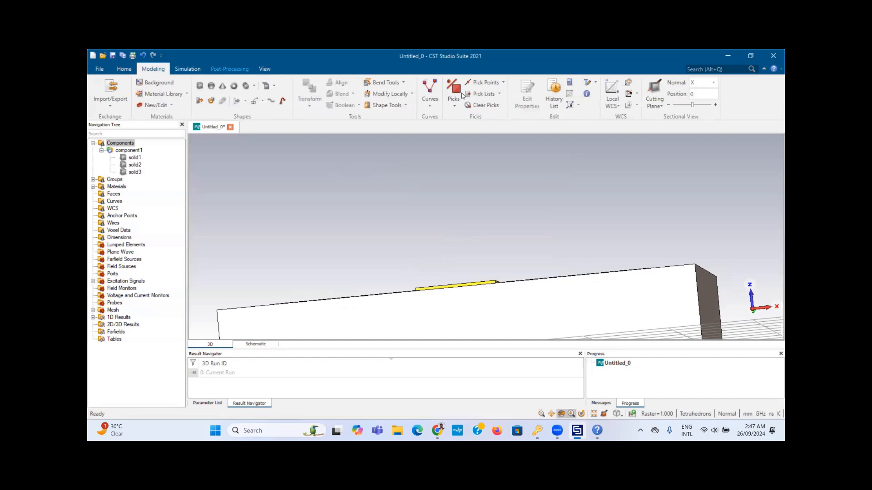
pyautogui.click(460, 93)
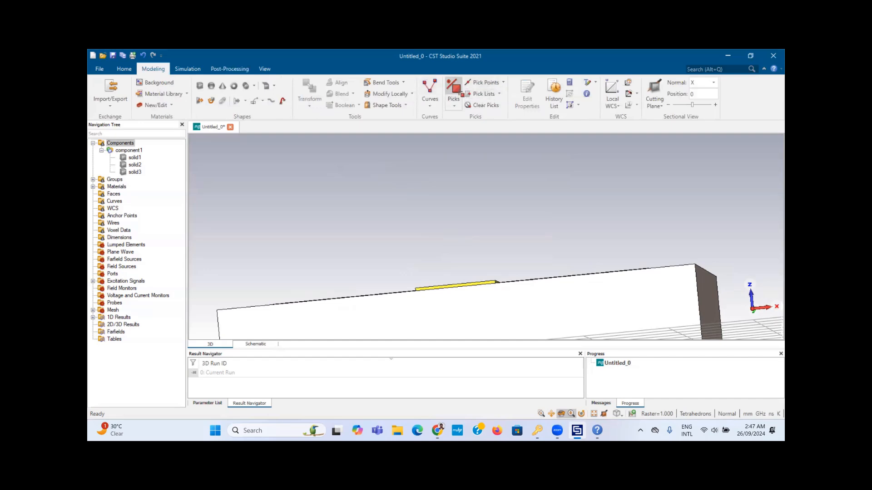
# Step: Pick the feed line's planar end face and review the picking options
pyautogui.doubleClick(472, 287)
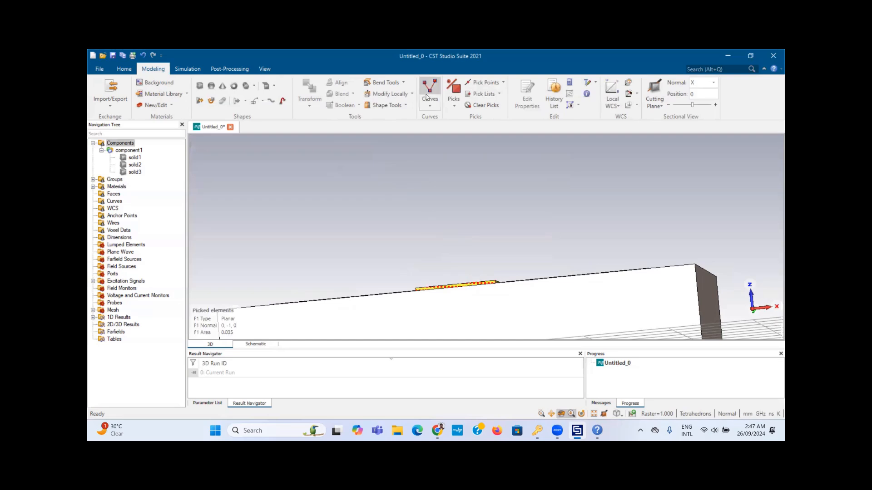
pyautogui.click(453, 105)
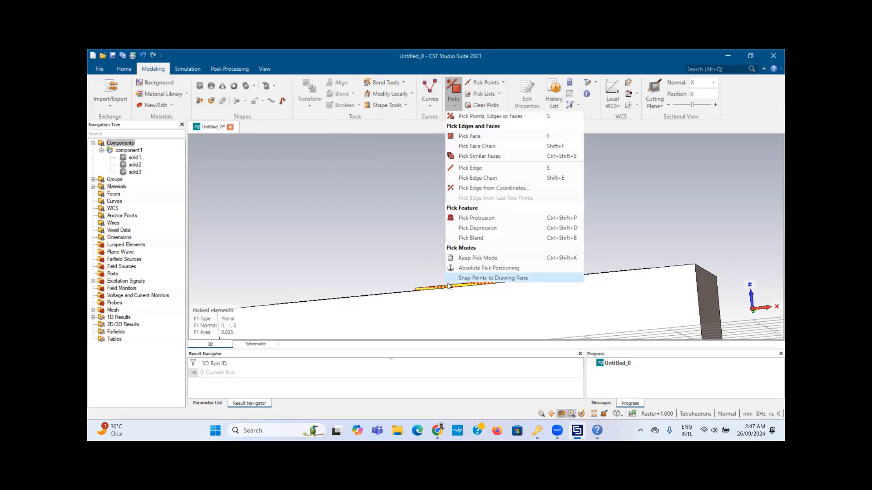
pyautogui.click(340, 250)
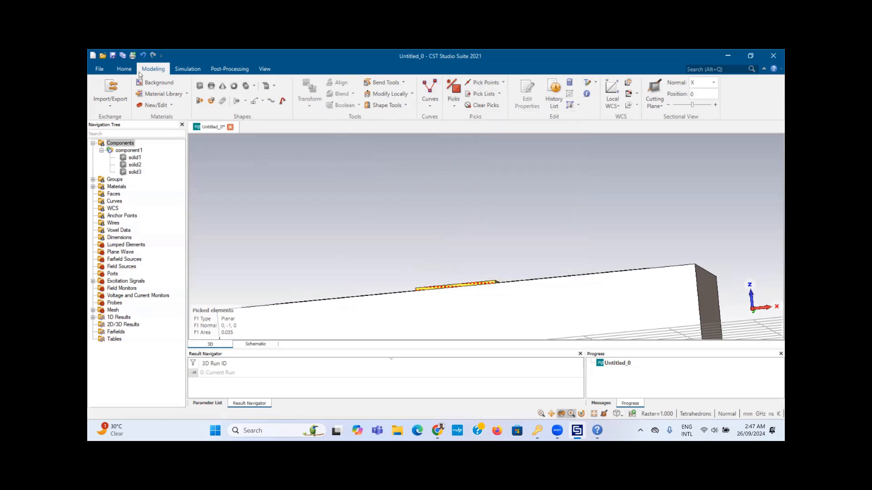
# Step: Bring up the Macros list from the Home tools
pyautogui.click(124, 68)
pyautogui.click(584, 107)
pyautogui.moveTo(601, 159)
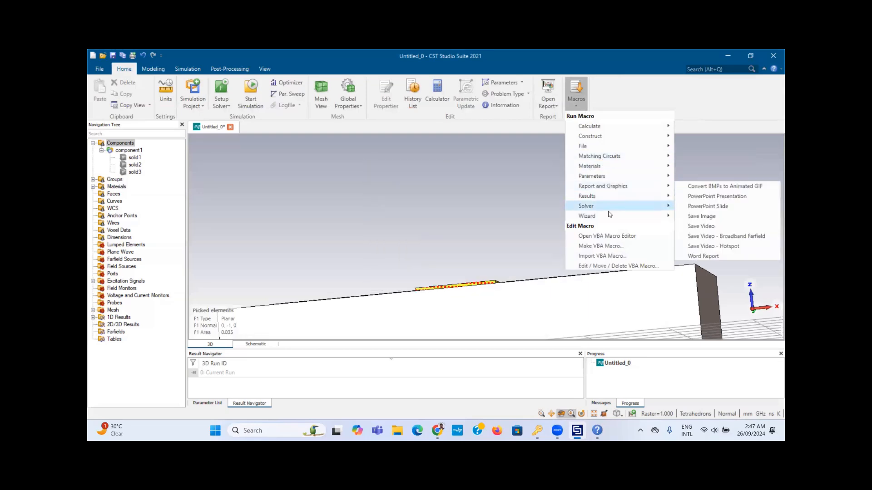
# Step: Launch the Solver > Ports > Calculate port extension coefficient macro
pyautogui.moveTo(611, 212)
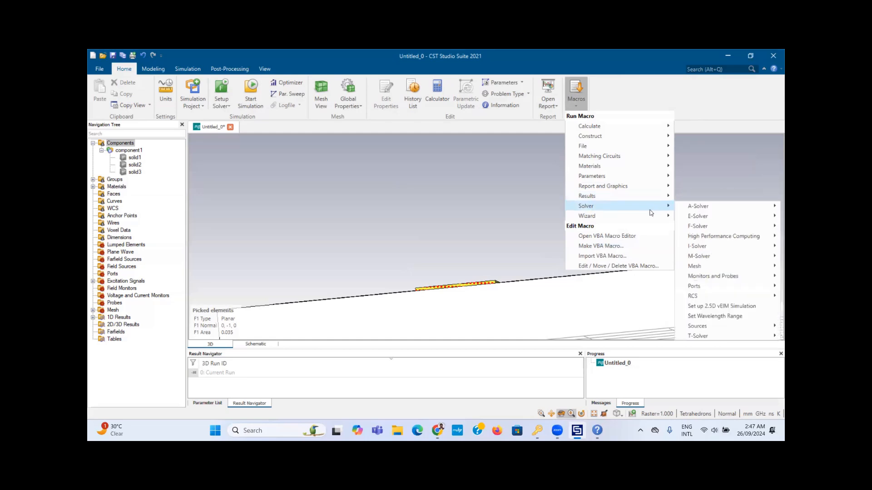
pyautogui.moveTo(721, 247)
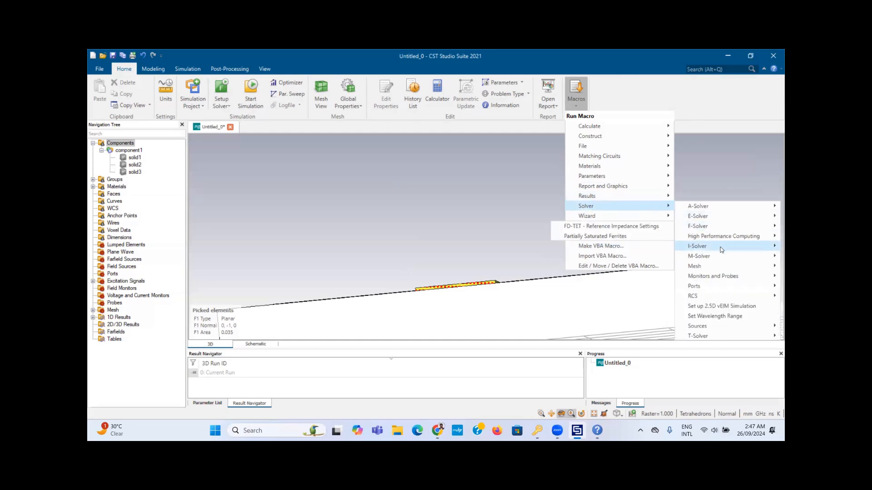
pyautogui.moveTo(717, 286)
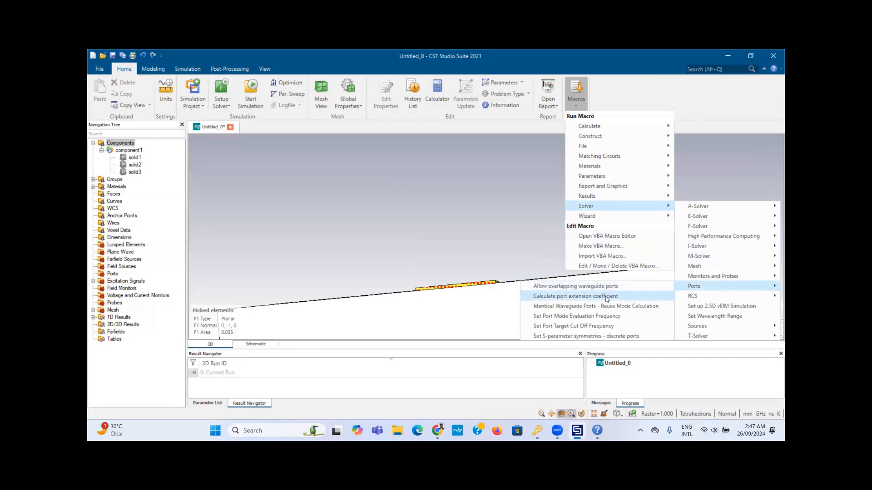
pyautogui.click(563, 297)
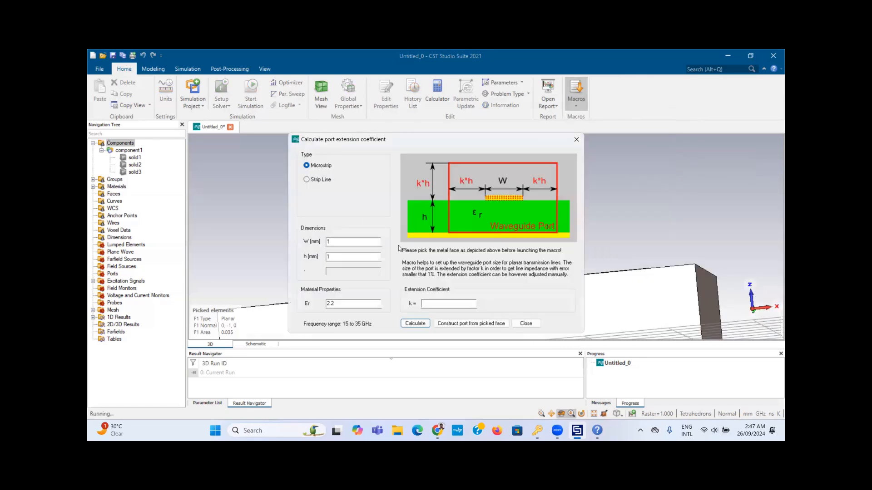
# Step: Calculate extension coefficient 6.9, check W and h, and construct the port on the picked face
pyautogui.click(415, 324)
pyautogui.doubleClick(327, 242)
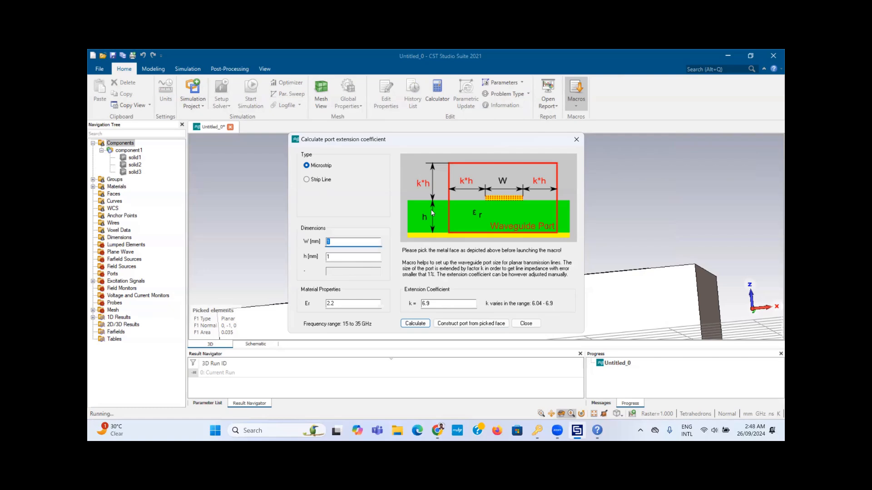
pyautogui.press('Tab')
pyautogui.click(468, 325)
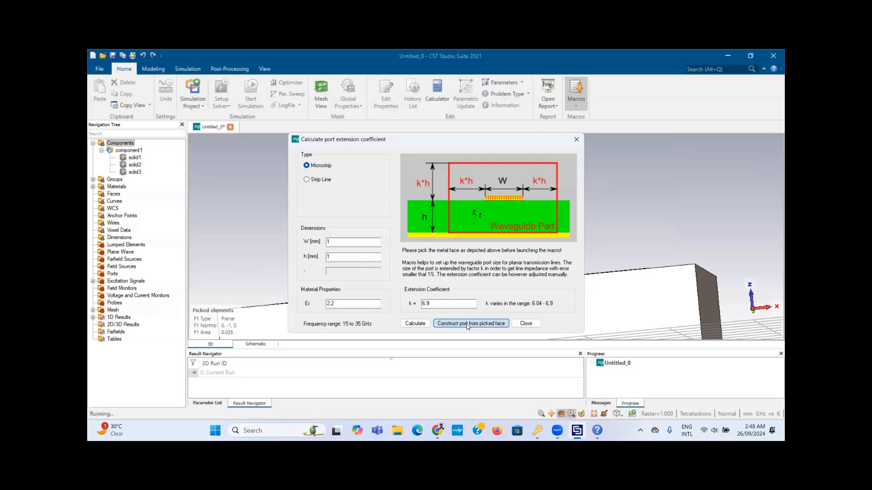
pyautogui.click(527, 324)
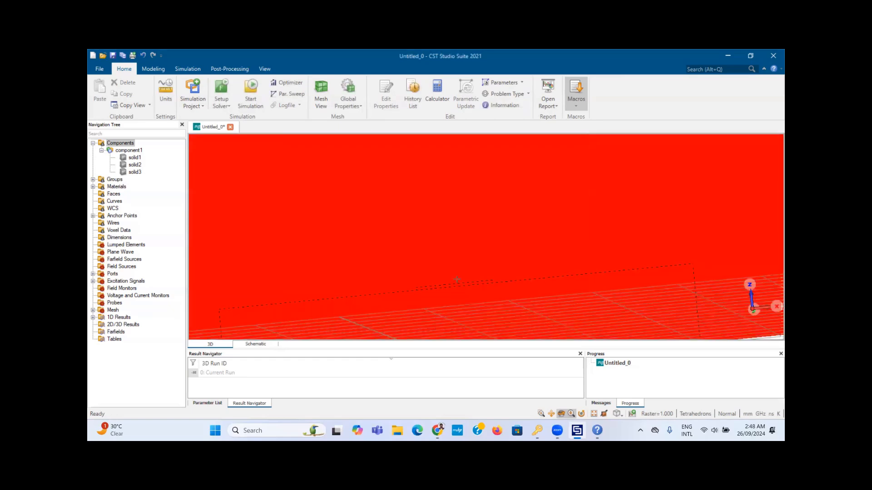
# Step: Snap to a straight front view to check waveguide port 1, then show the Simulation tools
pyautogui.moveTo(449, 376); pyautogui.dragTo(451, 395)
pyautogui.moveTo(485, 170); pyautogui.dragTo(469, 267)
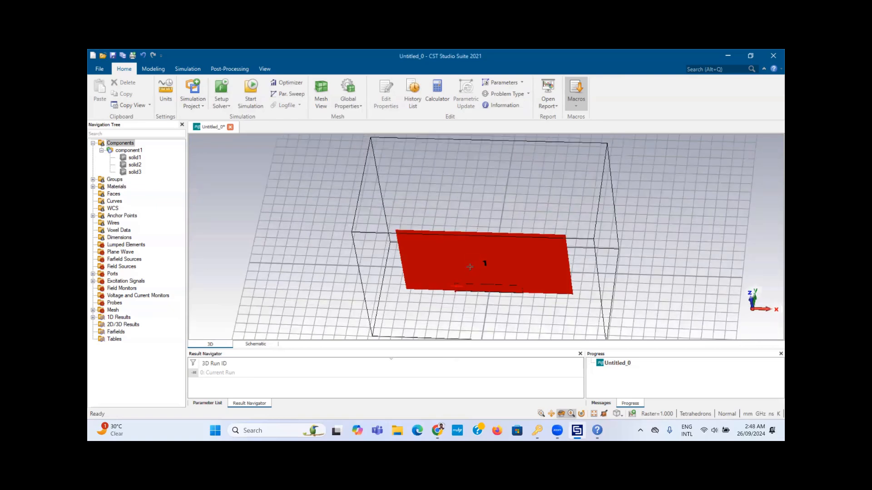
pyautogui.press('5')
pyautogui.click(195, 67)
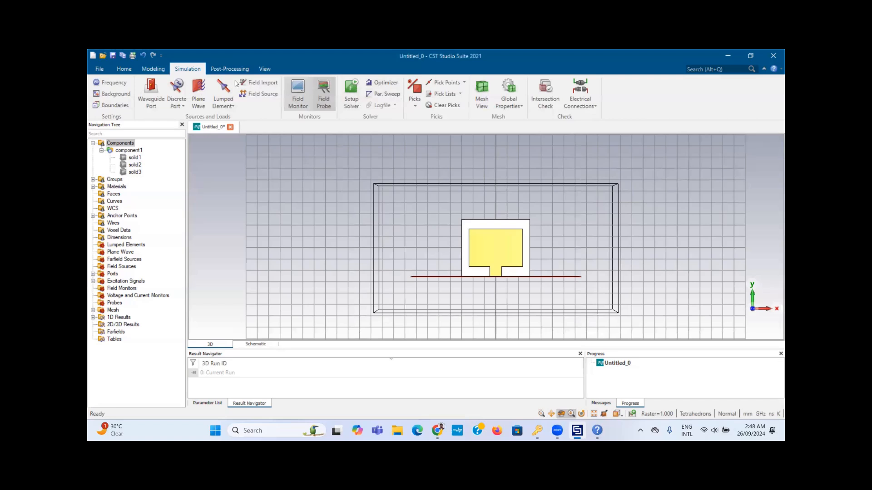
# Step: Add a Farfield/RCS monitor at 25 GHz and select farfield (f=25) in the tree
pyautogui.click(301, 98)
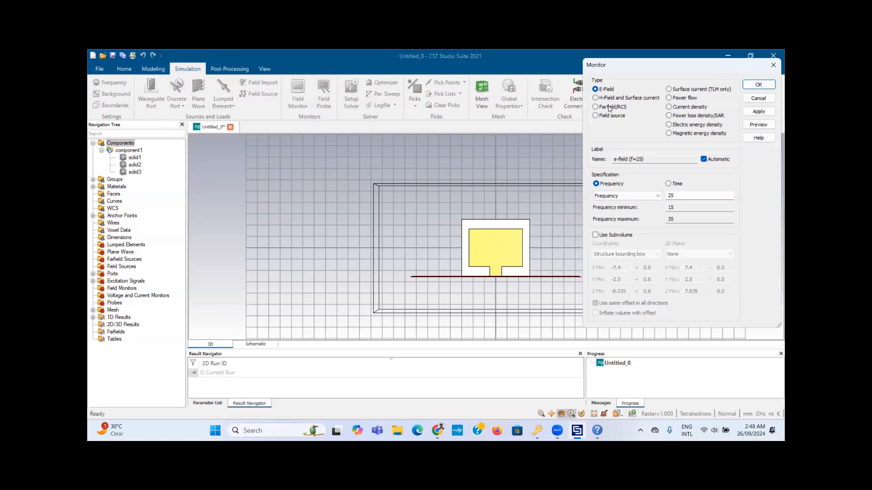
pyautogui.click(610, 108)
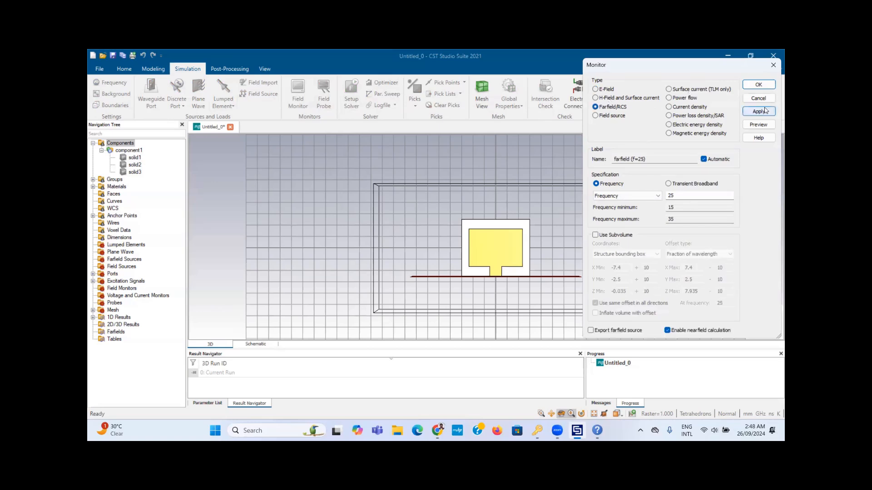
pyautogui.click(757, 85)
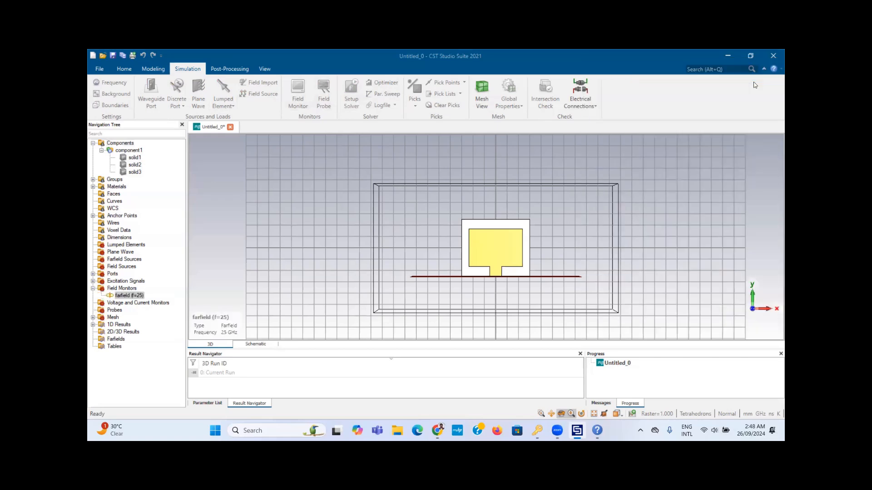
pyautogui.click(124, 295)
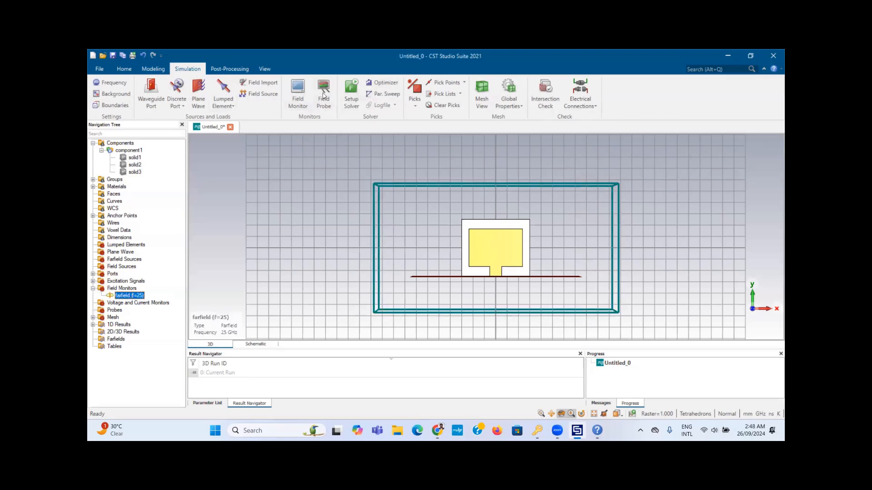
pyautogui.click(351, 93)
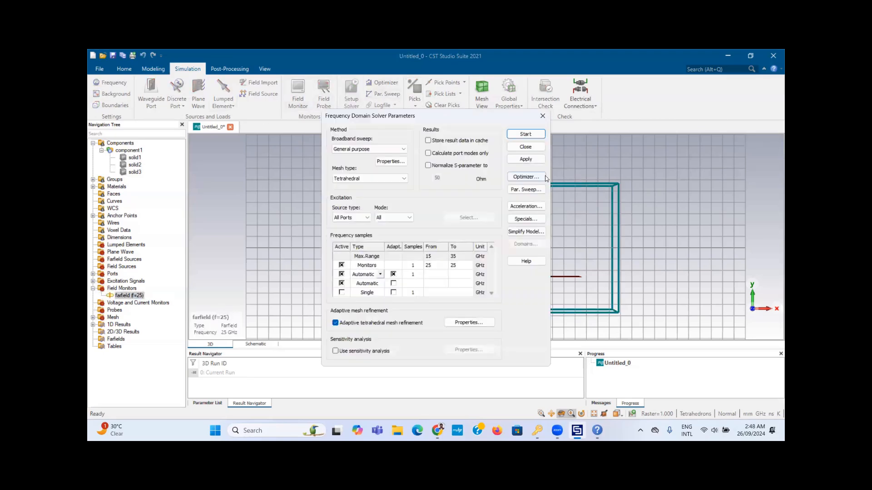
pyautogui.click(536, 140)
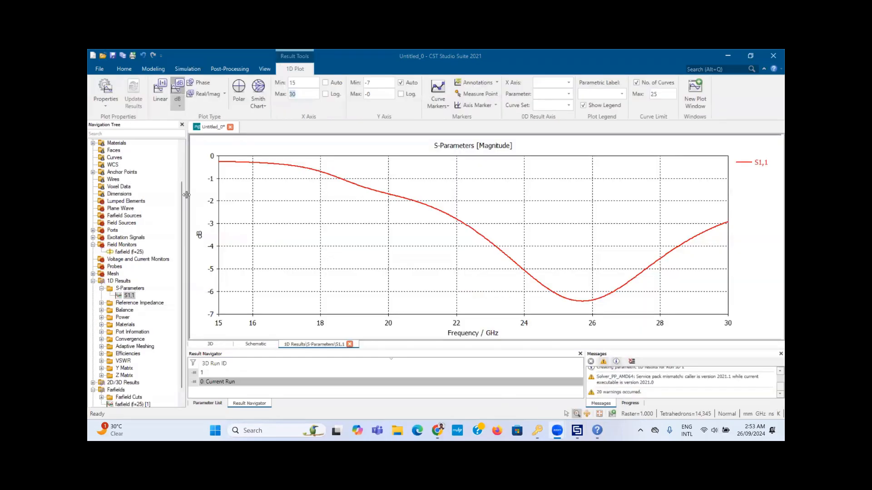
pyautogui.scroll(2, 140, 150)
pyautogui.click(136, 142)
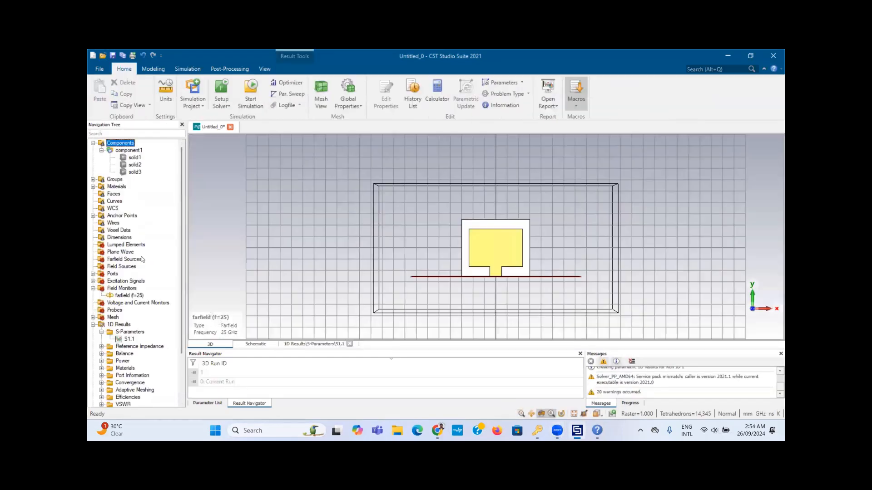
pyautogui.click(129, 338)
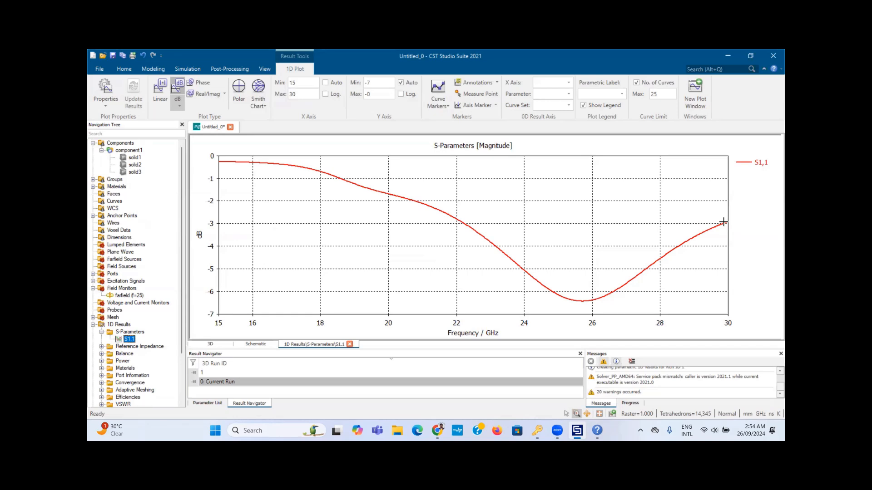
pyautogui.moveTo(552, 289); pyautogui.dragTo(619, 309)
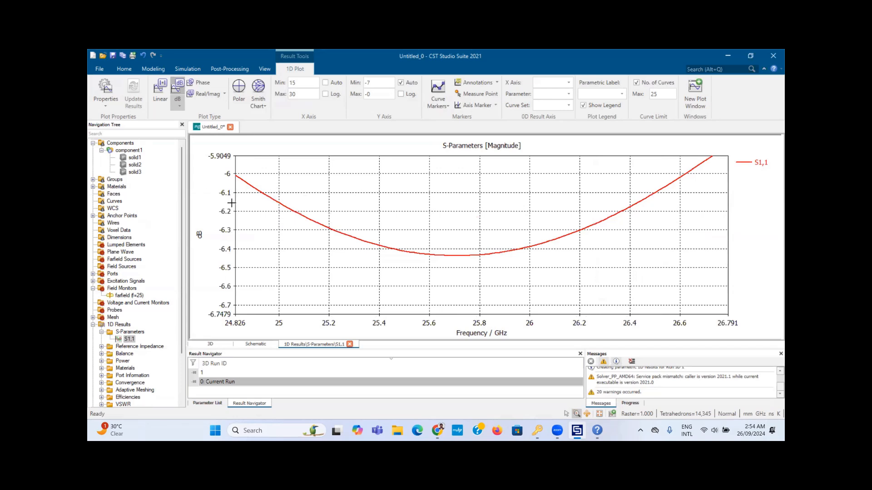
pyautogui.doubleClick(313, 241)
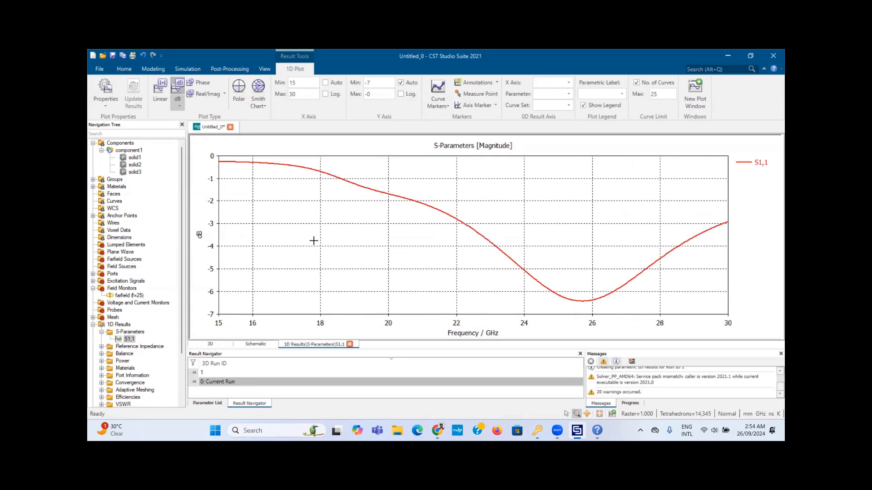
pyautogui.click(549, 289)
pyautogui.click(126, 151)
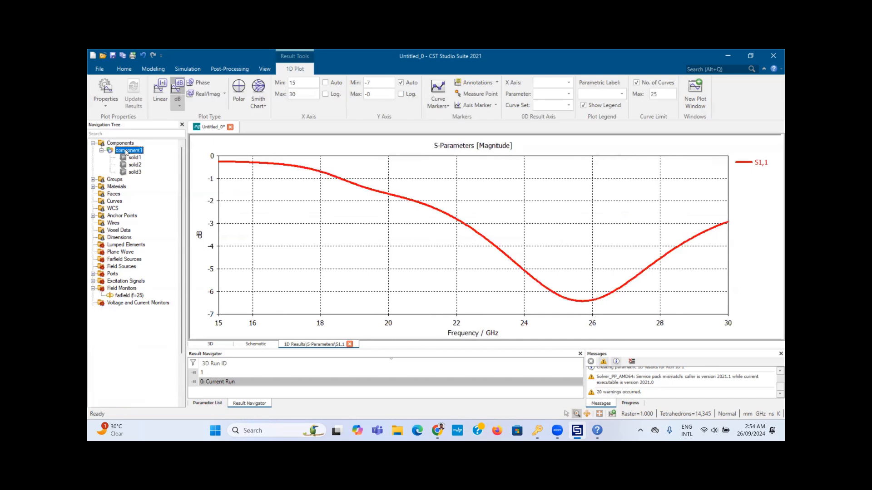
# Step: Orbit the patch antenna model to view it from several angles, then reset to the front view
pyautogui.moveTo(518, 251); pyautogui.dragTo(448, 253)
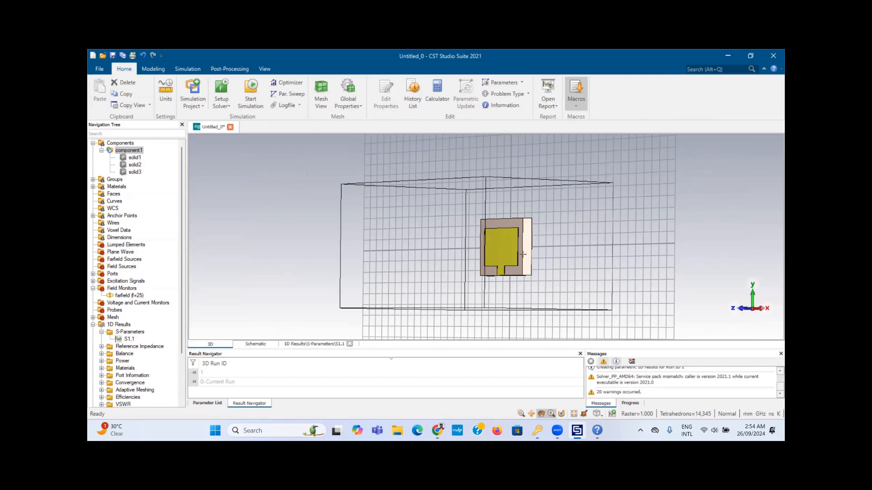
pyautogui.moveTo(526, 252); pyautogui.dragTo(551, 249)
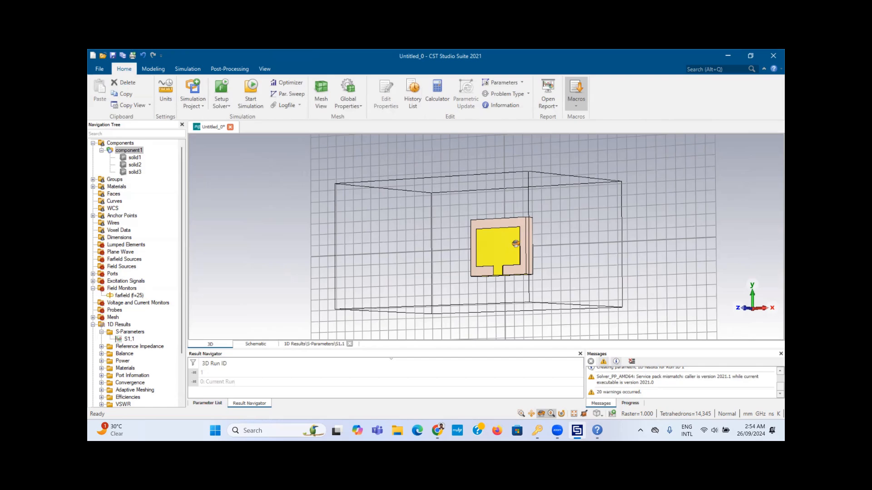
pyautogui.moveTo(563, 227); pyautogui.dragTo(509, 247)
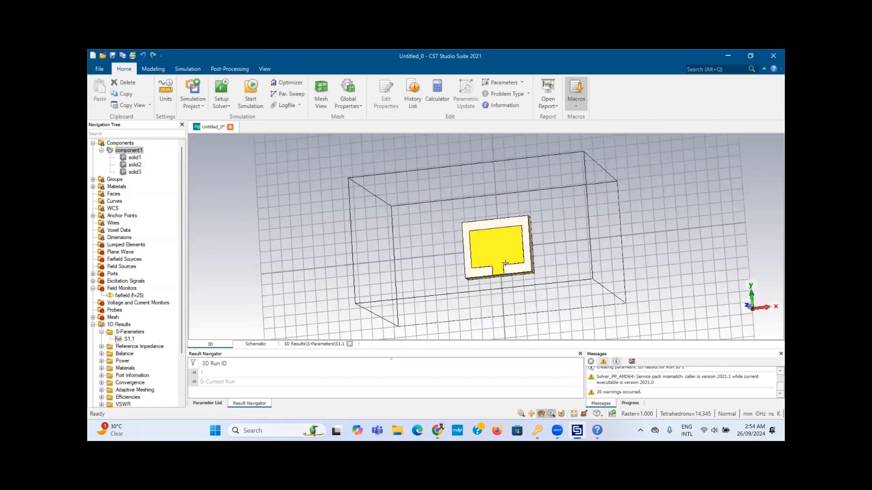
pyautogui.hotkey('ctrl', 'f')
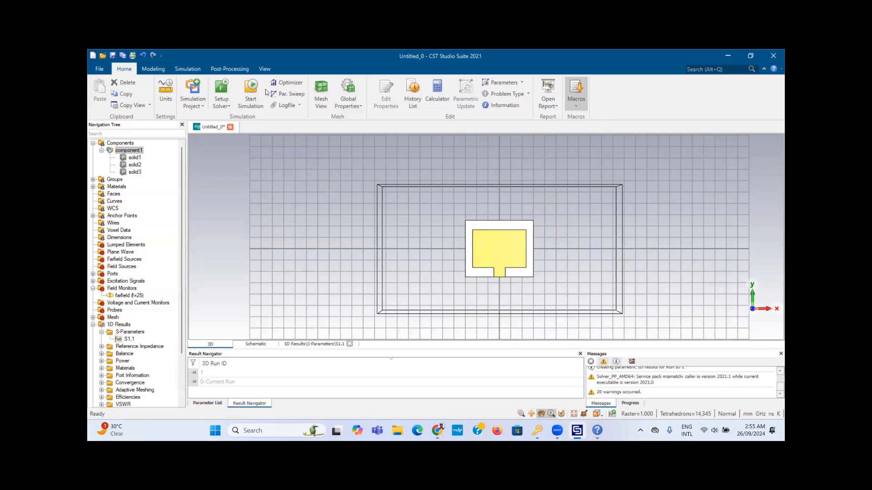
# Step: Create a new parameter sweep sequence and add st as its swept parameter
pyautogui.click(301, 98)
pyautogui.click(315, 303)
pyautogui.click(347, 304)
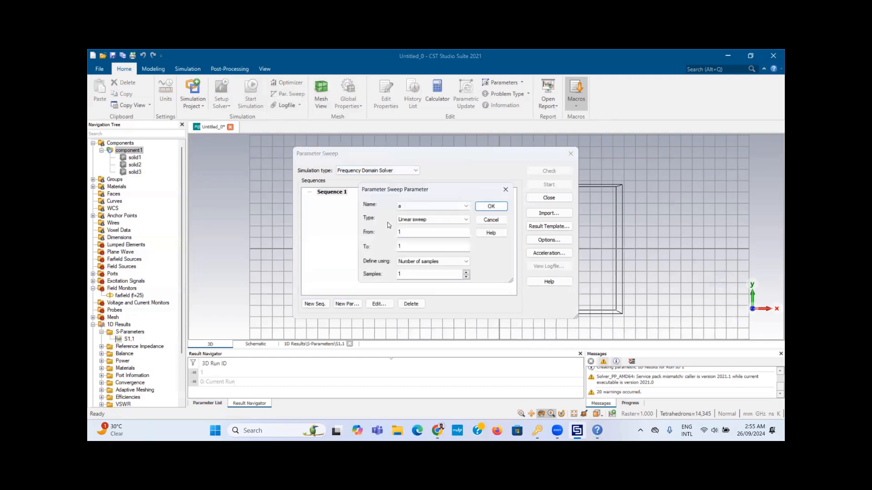
pyautogui.click(418, 203)
pyautogui.click(416, 230)
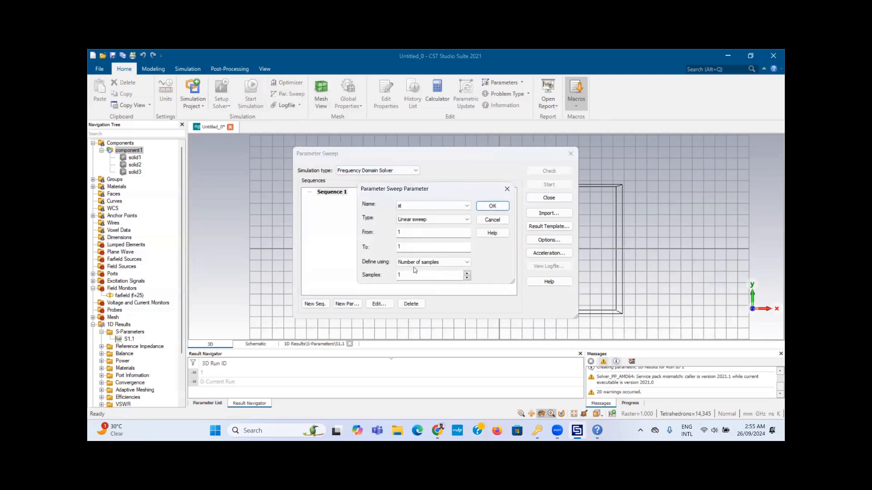
# Step: Sweep st over the arbitrary points 1, 1.5 and 0.8, confirm, and close the sweep setup
pyautogui.doubleClick(405, 232)
pyautogui.click(408, 220)
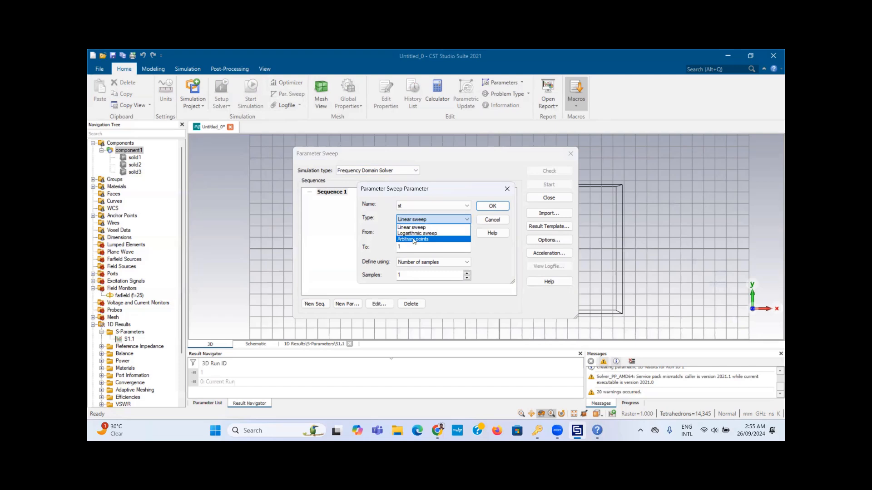
pyautogui.click(414, 240)
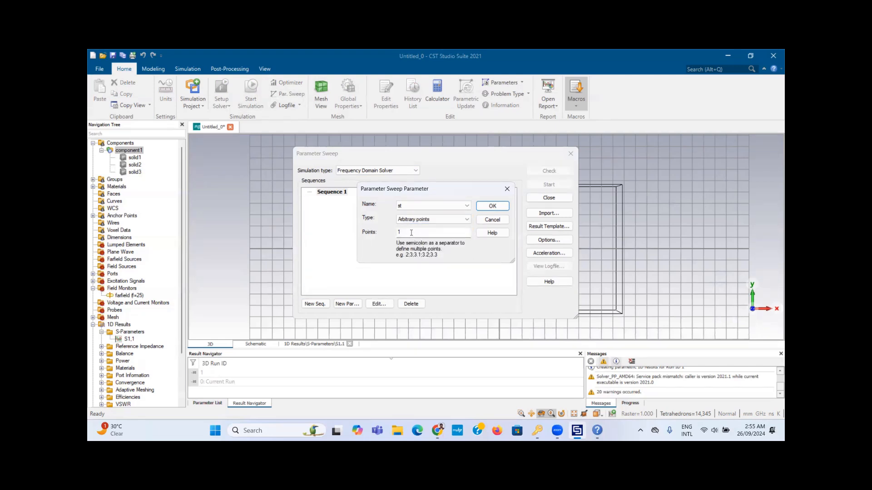
pyautogui.click(411, 232)
pyautogui.write(';1.5;0;')
pyautogui.write('8')
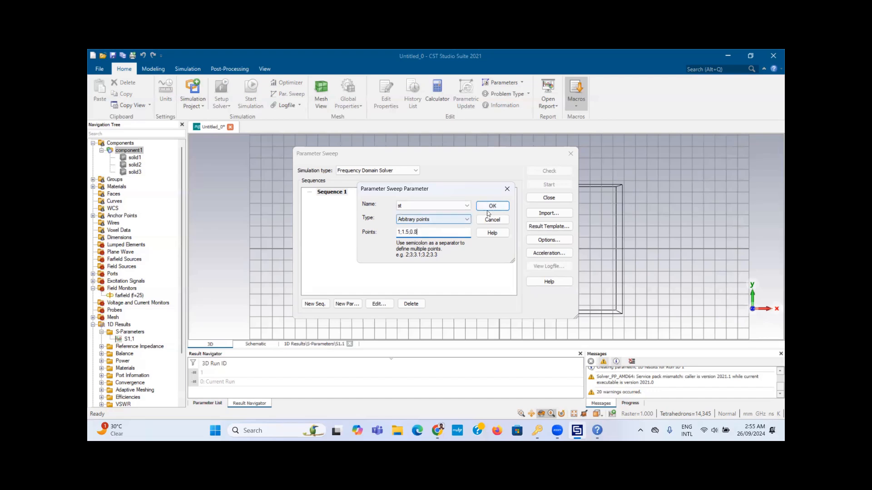
pyautogui.click(492, 206)
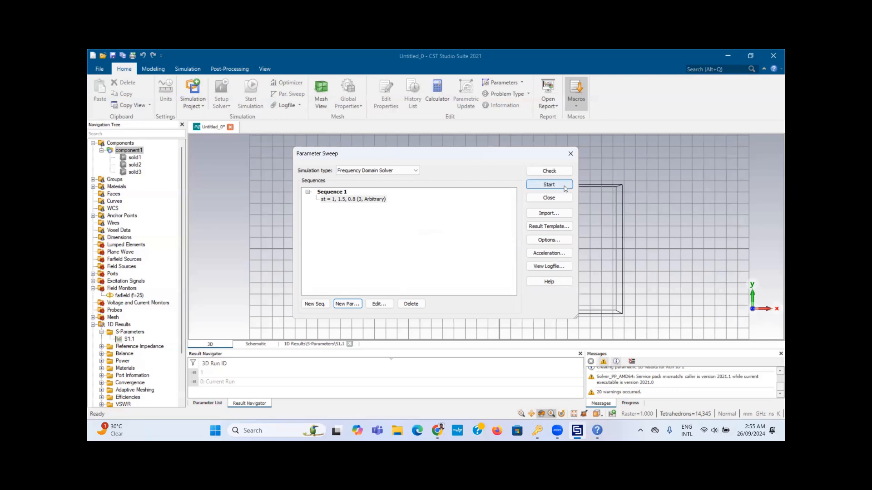
pyautogui.click(571, 153)
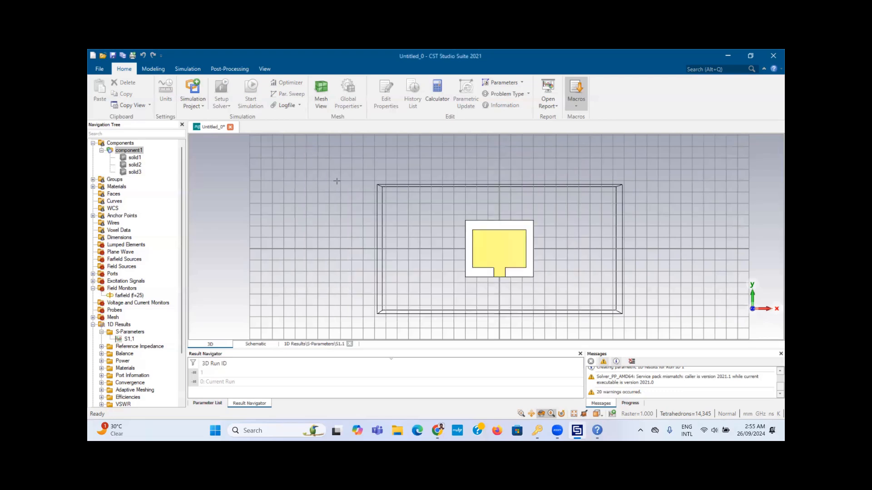
# Step: Show the farfield (f=25) 3D directivity pattern, peaking at 9.778 dBi
pyautogui.scroll(-3, 175, 295)
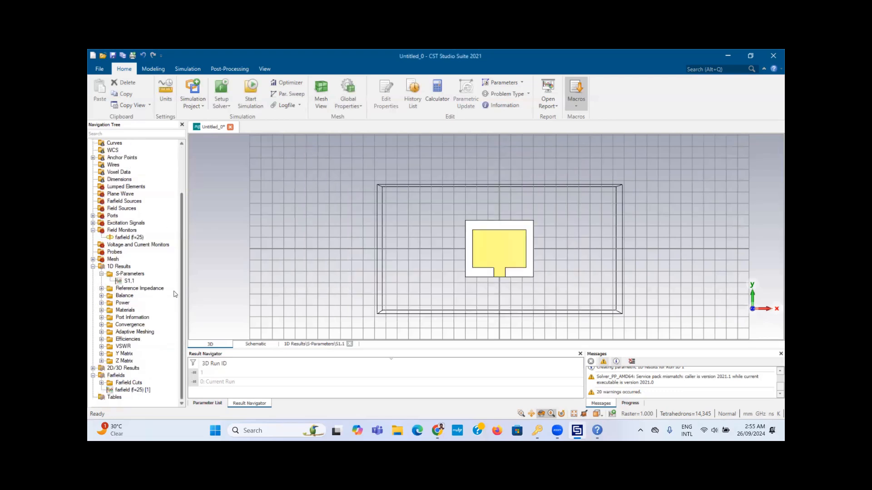
pyautogui.click(129, 238)
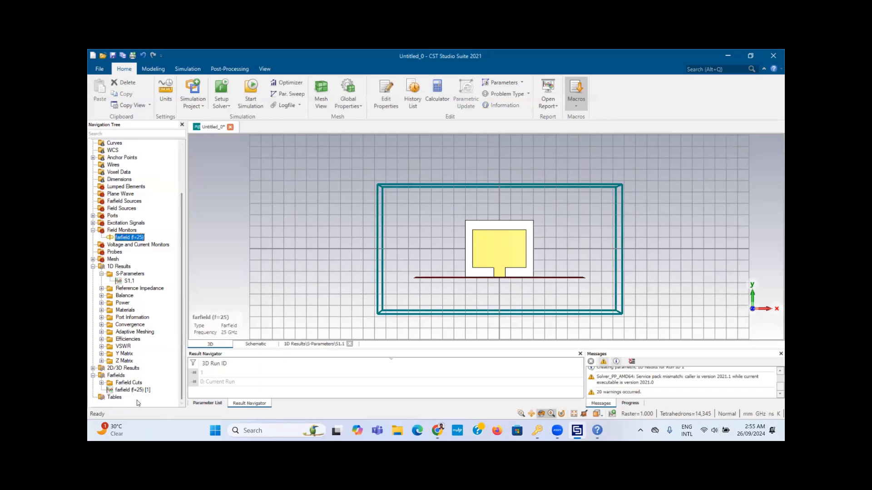
pyautogui.click(147, 390)
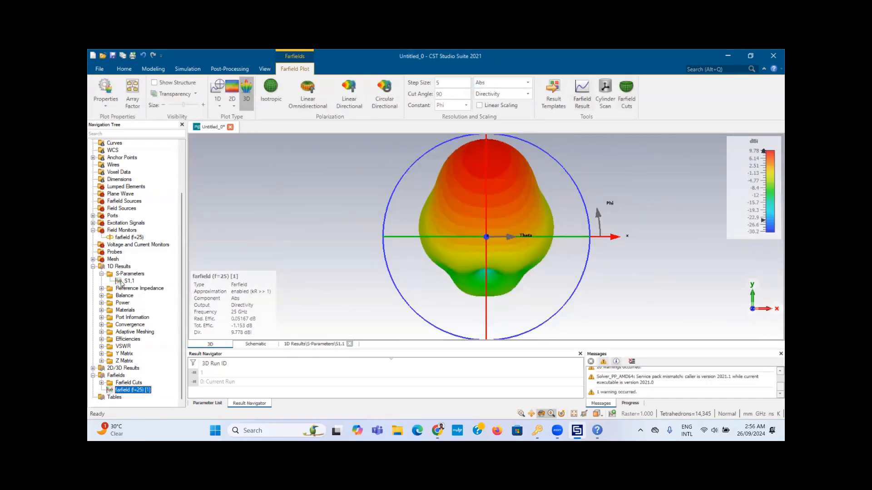
pyautogui.click(128, 281)
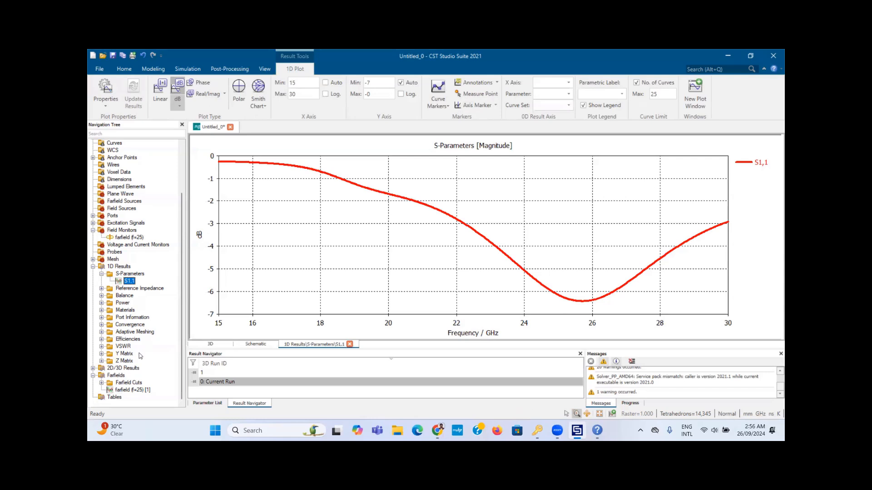
pyautogui.click(131, 390)
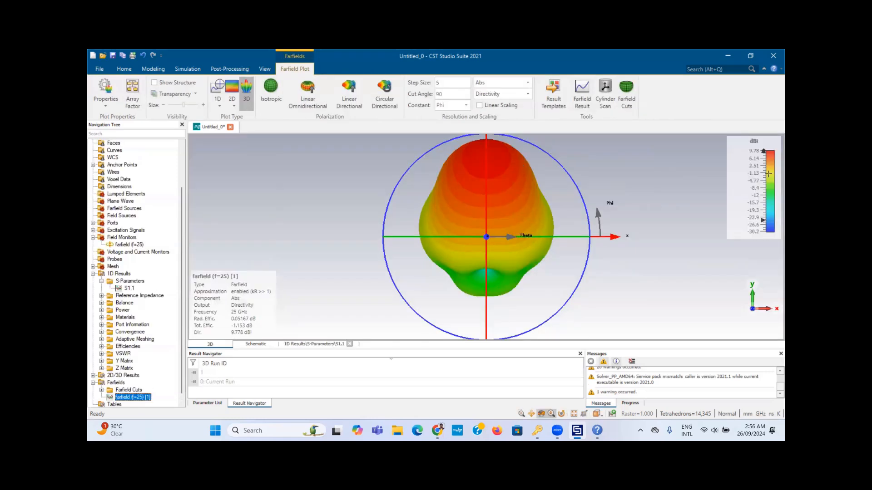
pyautogui.click(129, 288)
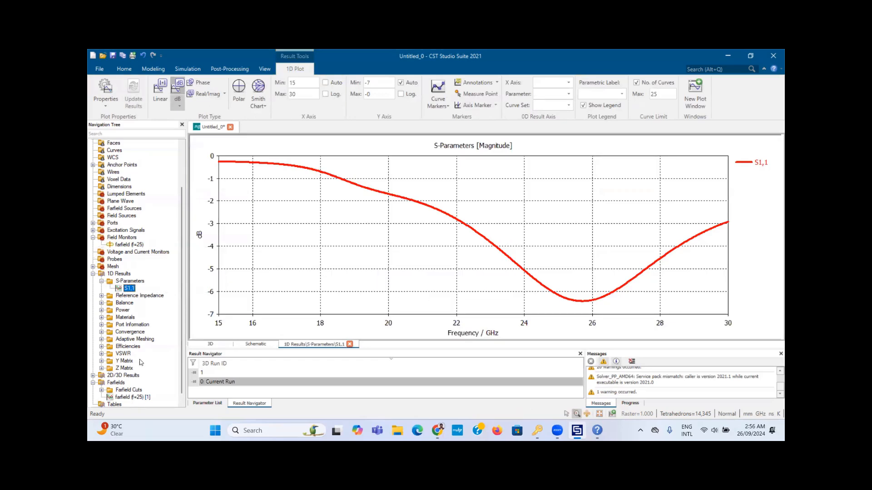
pyautogui.click(132, 397)
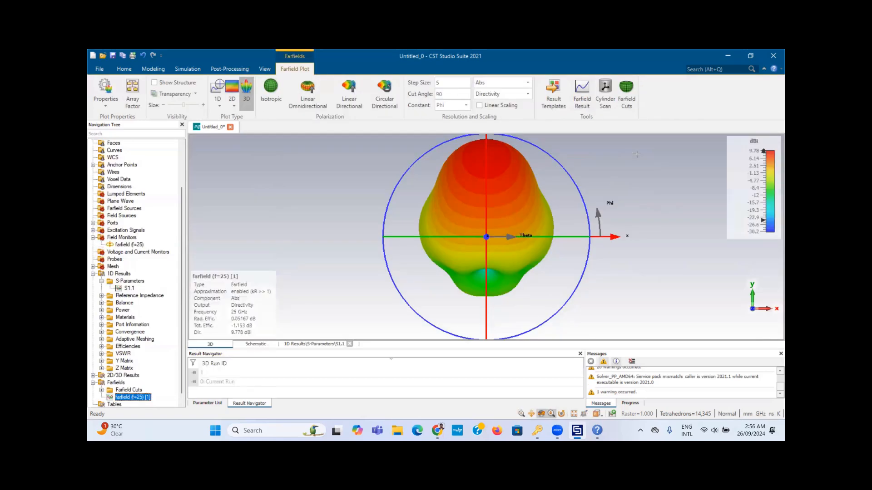
pyautogui.moveTo(621, 186); pyautogui.dragTo(550, 172)
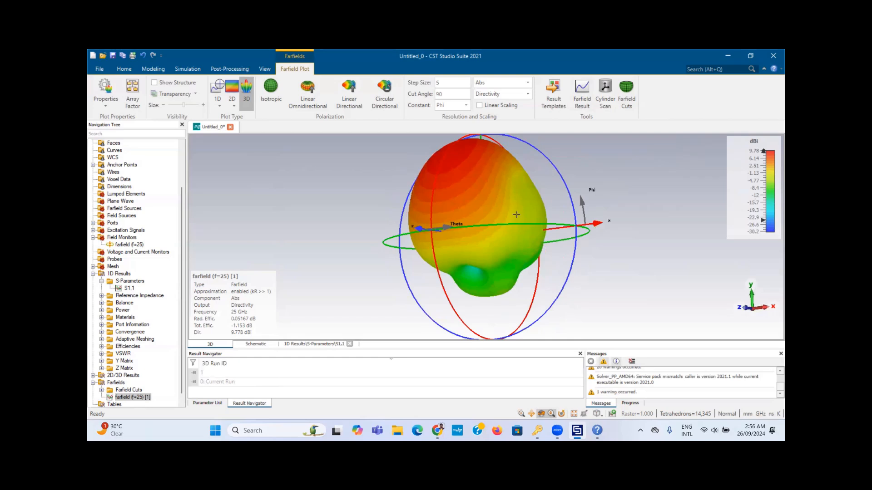
pyautogui.moveTo(652, 189); pyautogui.dragTo(629, 276)
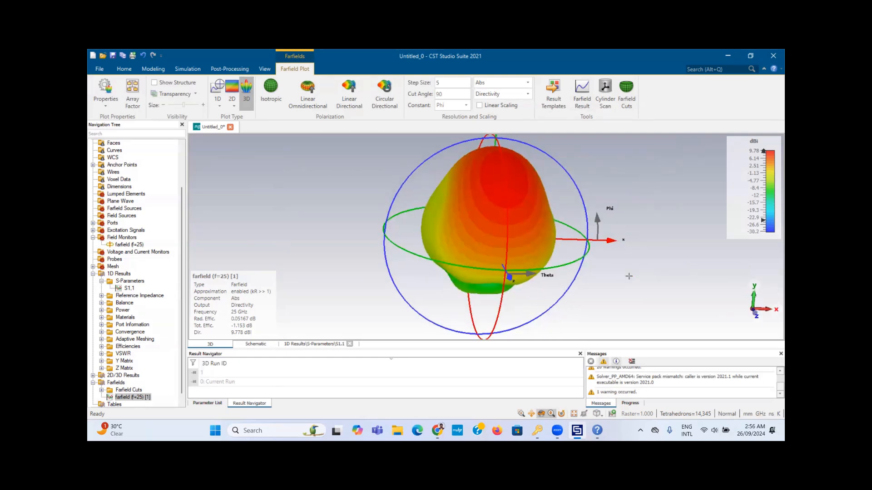
pyautogui.press('5')
pyautogui.click(219, 90)
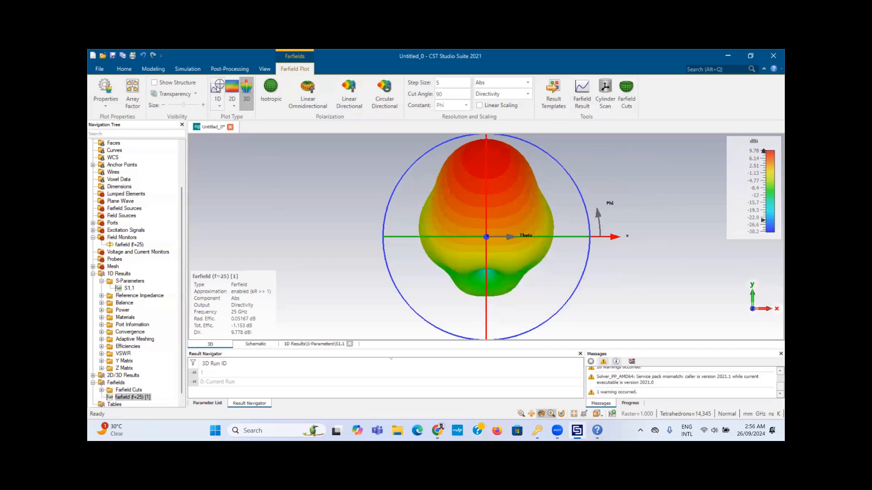